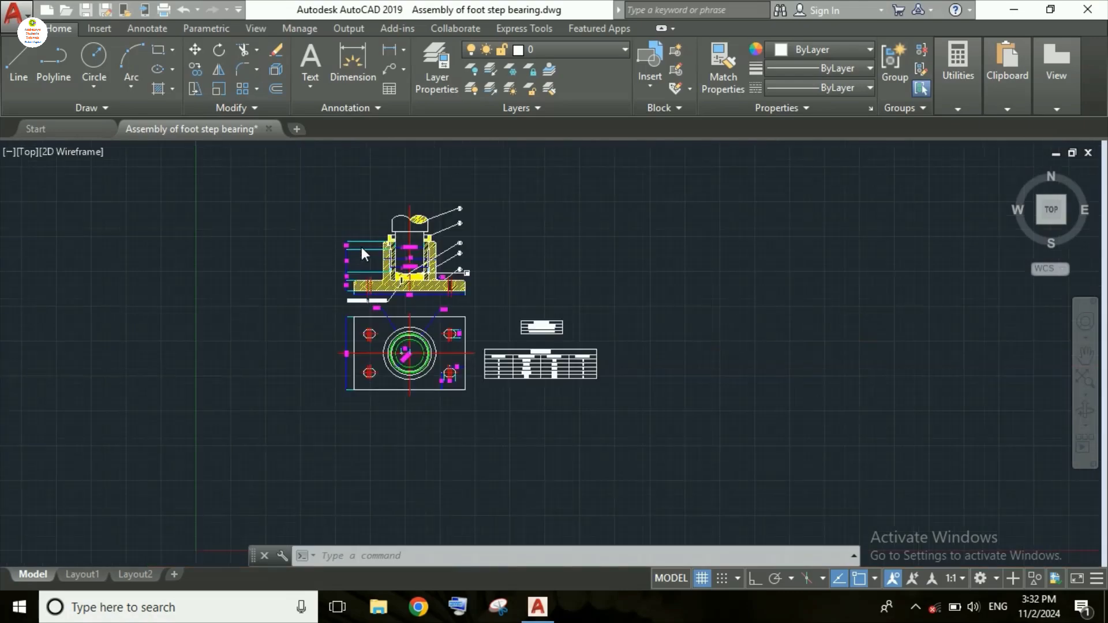
Select the concentric circles and attached diameter dimensions in the plan view with a crossing selection, and clear the selection
scroll(607, 312, down, 2)
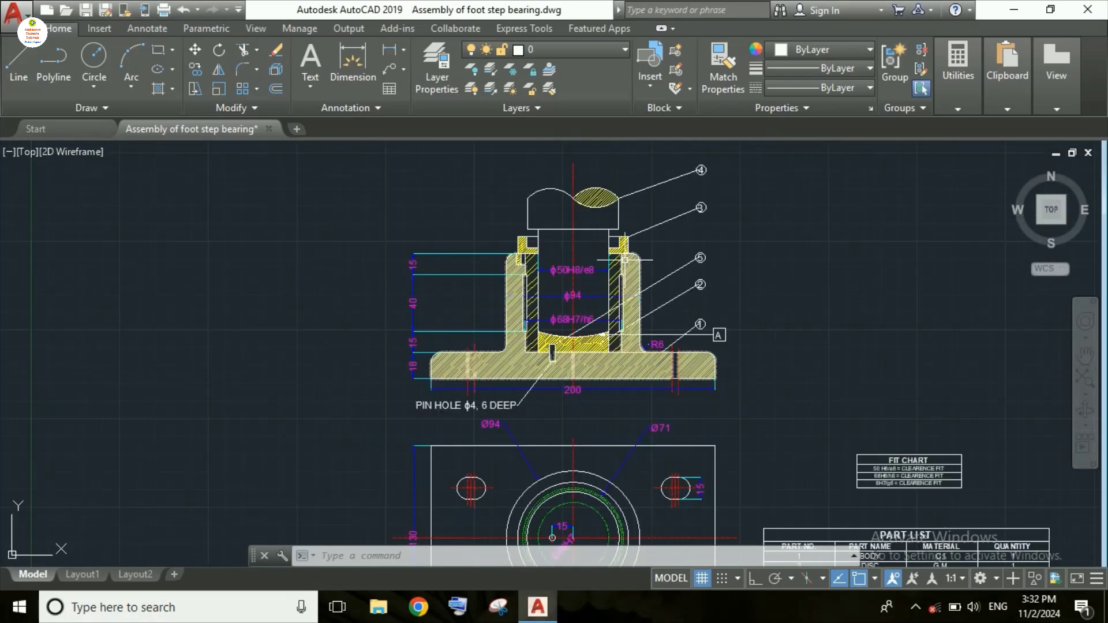
middle_drag(714, 372, 725, 232)
scroll(565, 409, up, 1)
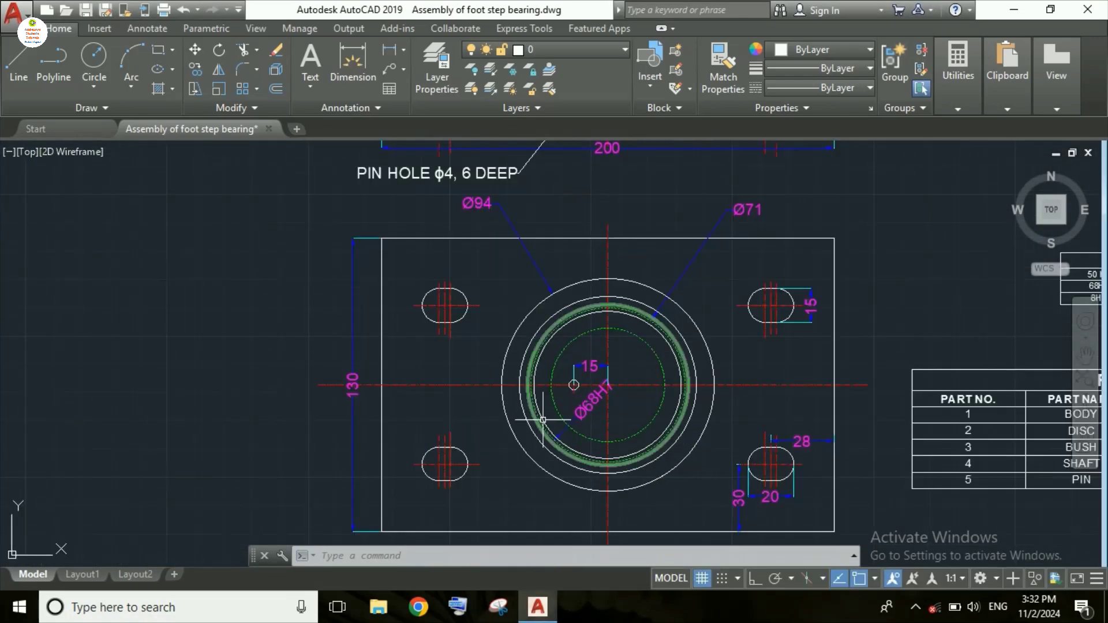
scroll(612, 439, up, 3)
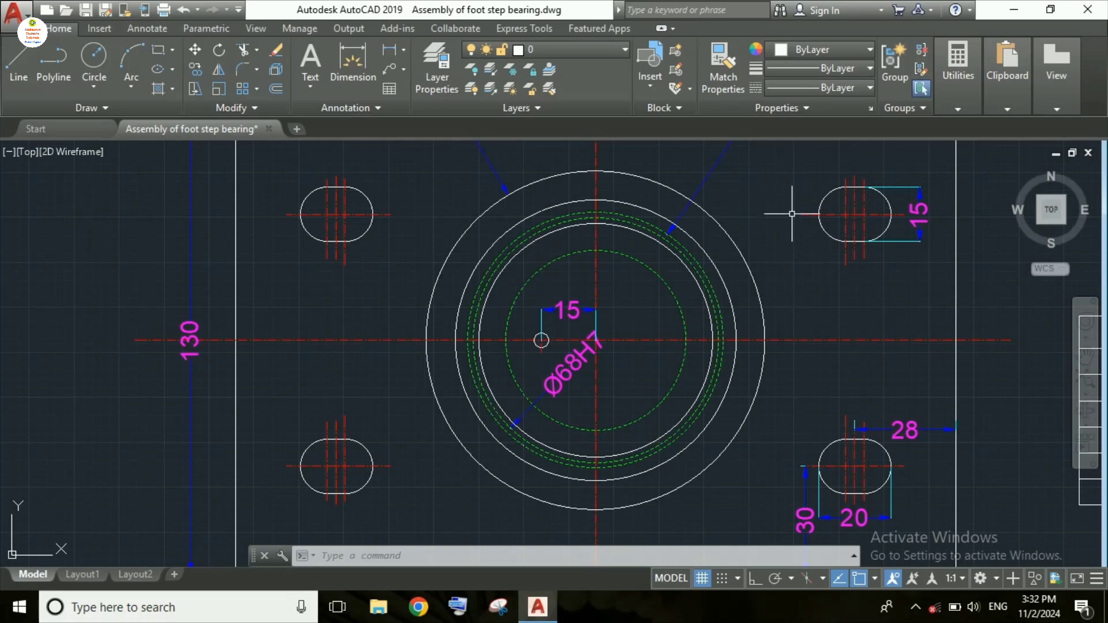
click(780, 181)
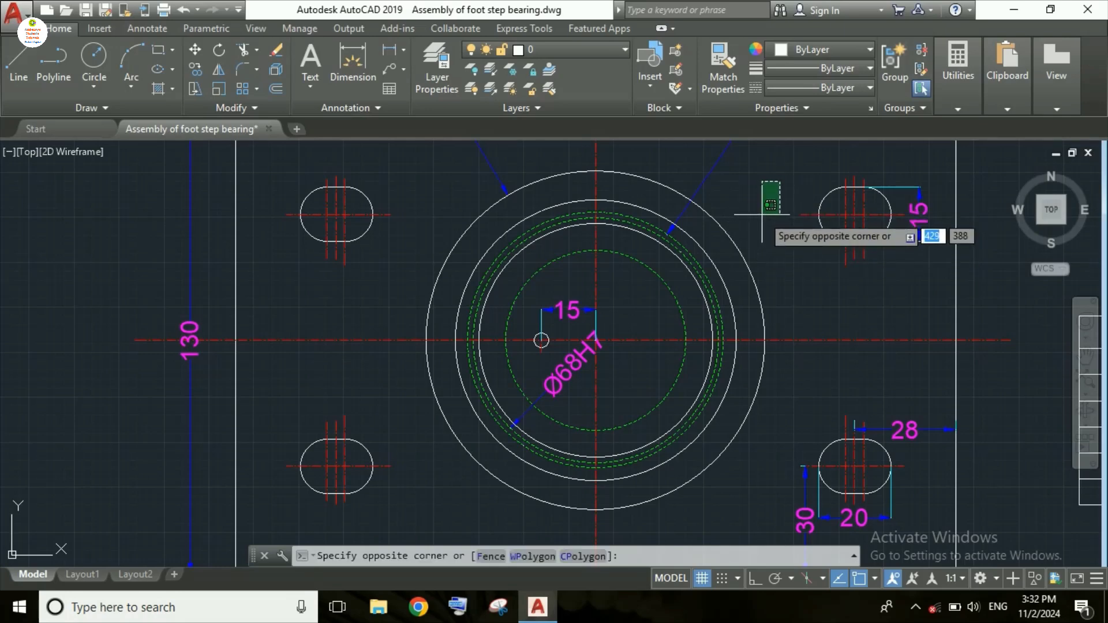
click(644, 300)
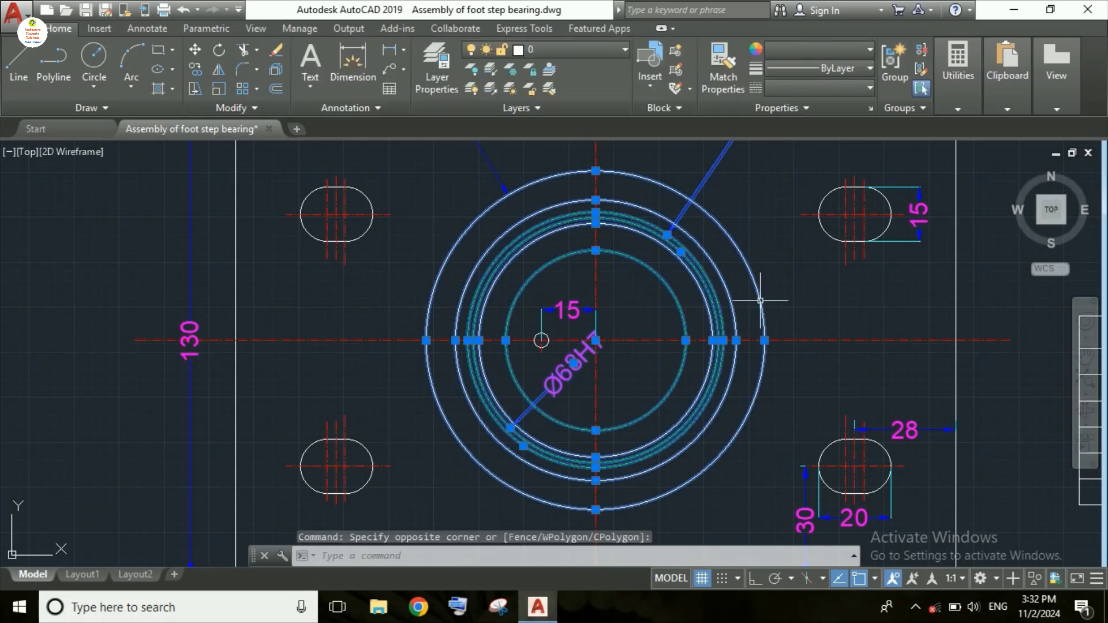
scroll(760, 300, down, 2)
scroll(761, 300, up, 2)
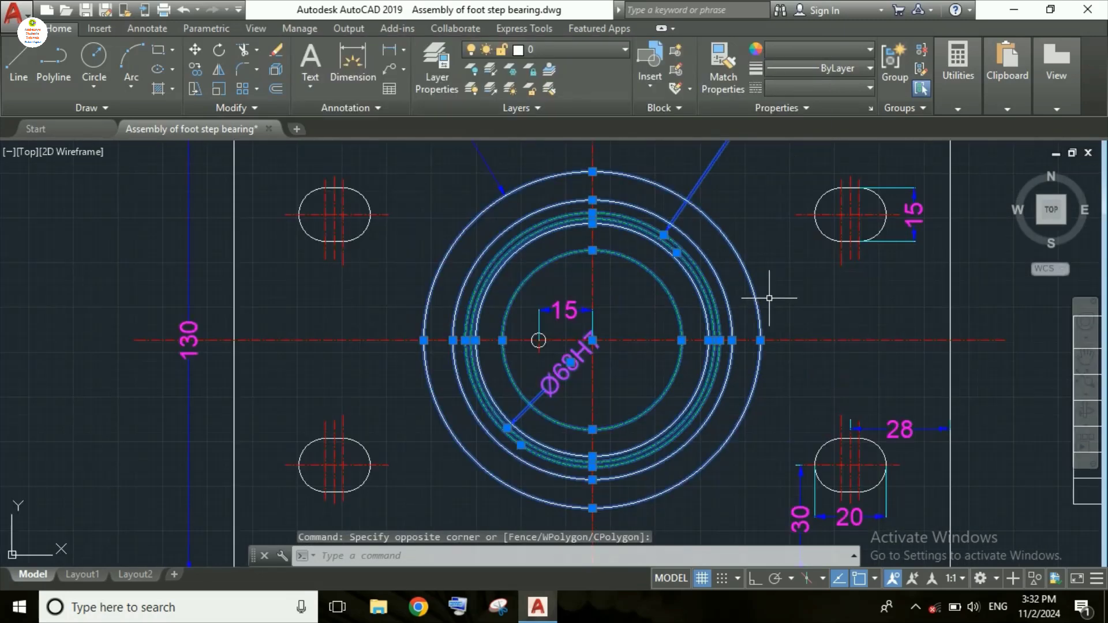
key(Escape)
Select only the concentric circles in the plan view with a crossing selection over their right side, and clear the selection
click(797, 289)
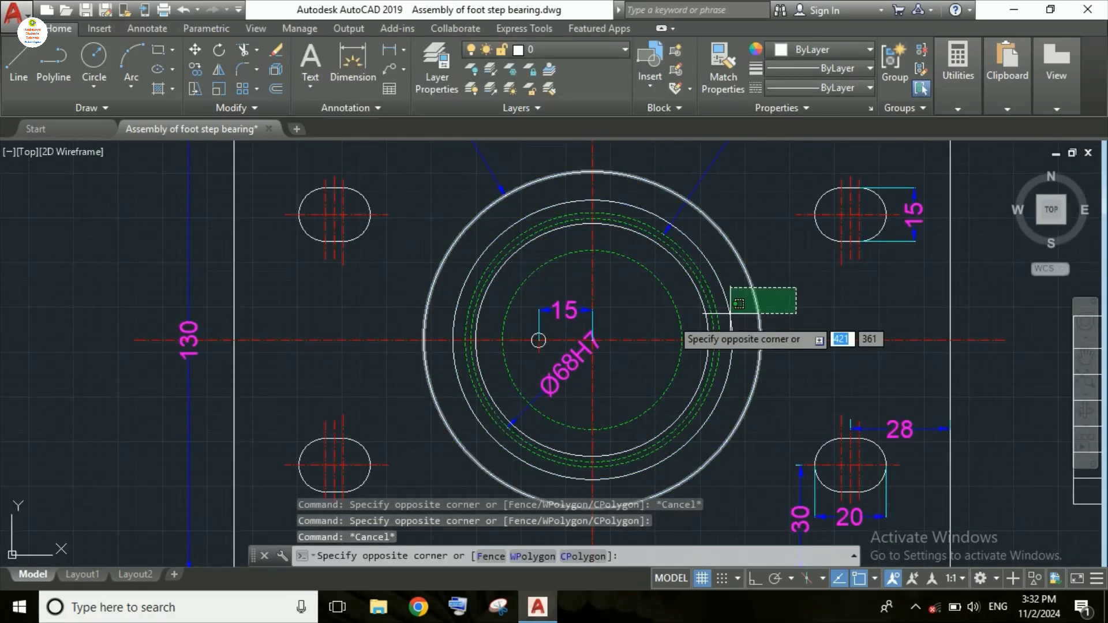
click(633, 311)
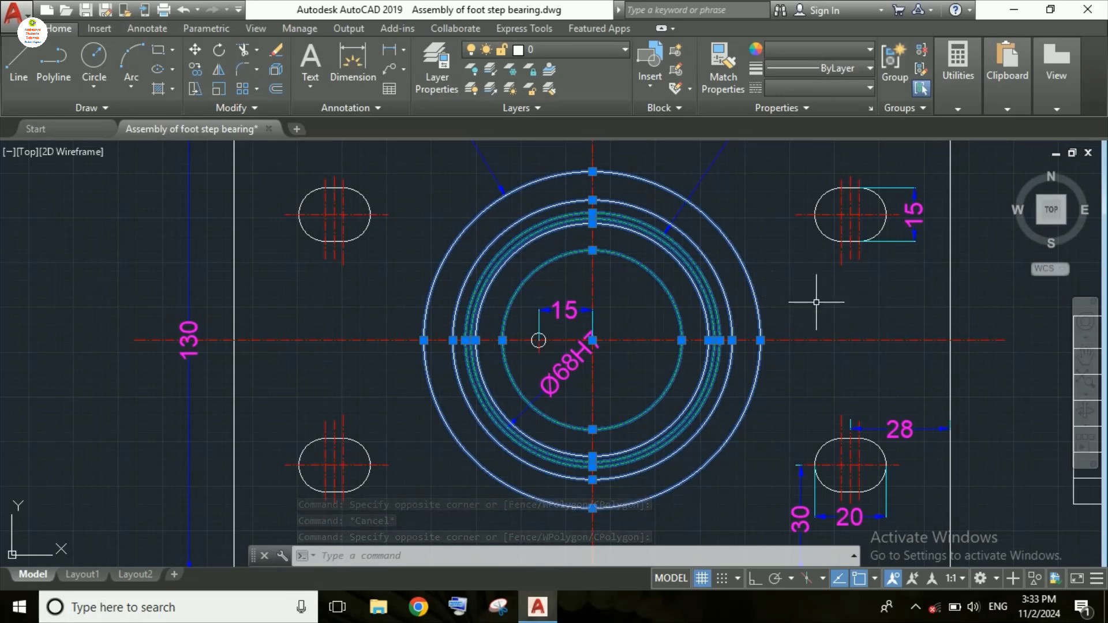
key(Escape)
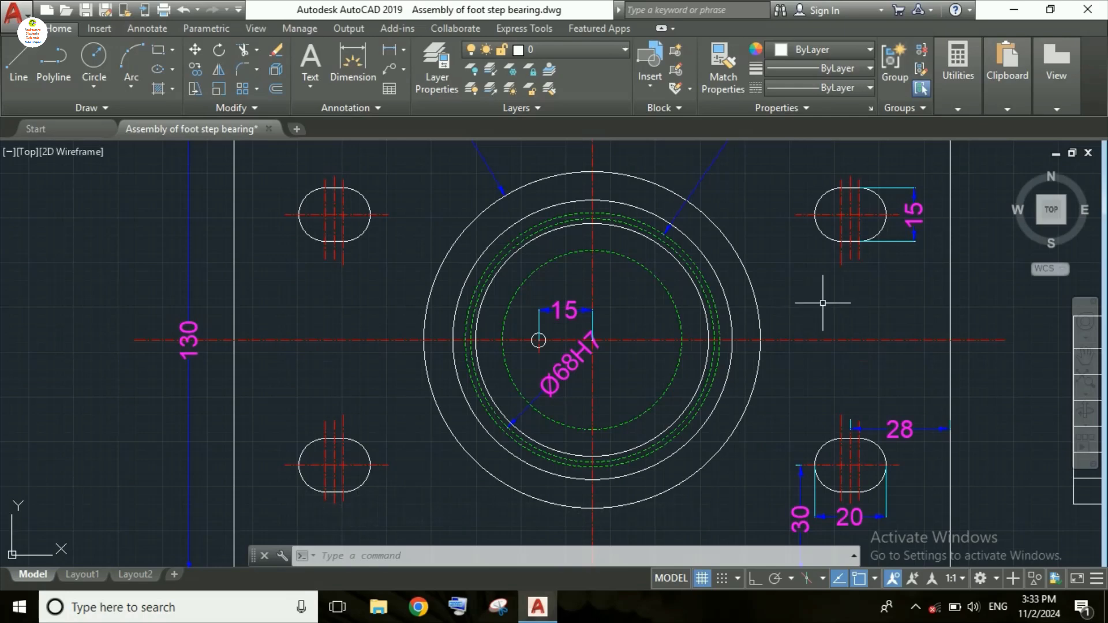
scroll(816, 305, down, 2)
scroll(818, 304, up, 2)
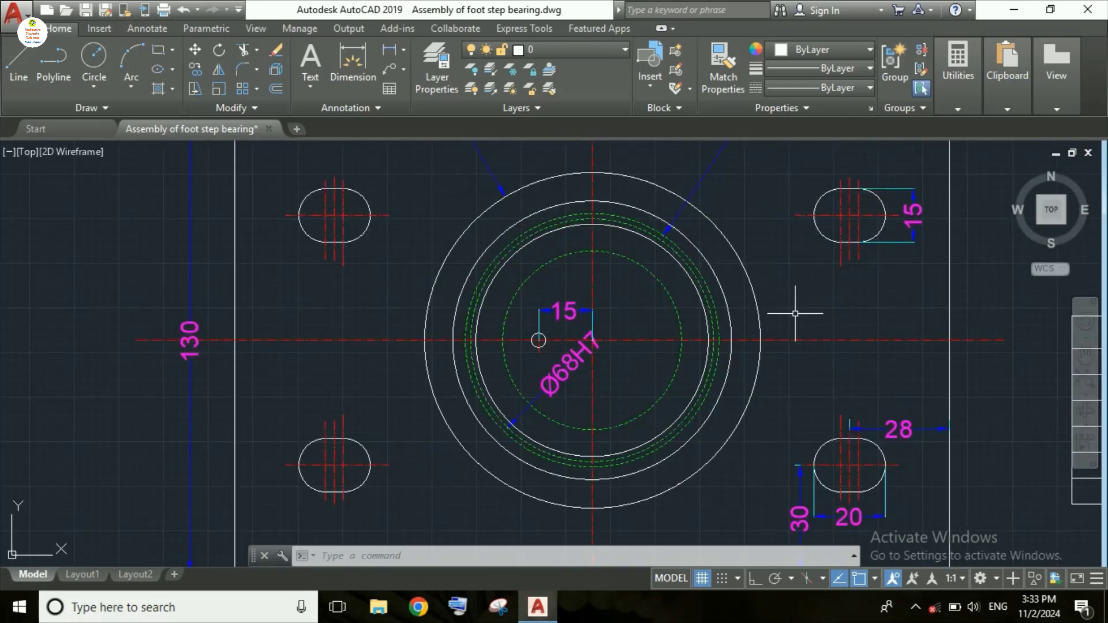
scroll(808, 378, down, 2)
scroll(811, 371, up, 2)
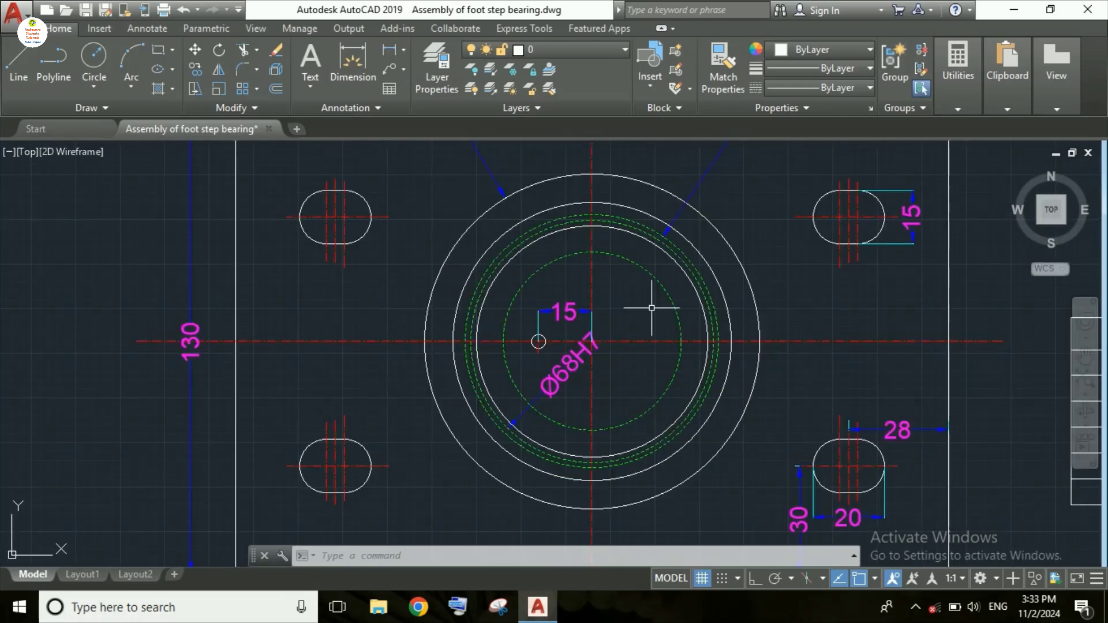
Select the circles, pin hole and inner dimensions by enclosing them completely in a window selection, and clear the selection
click(403, 164)
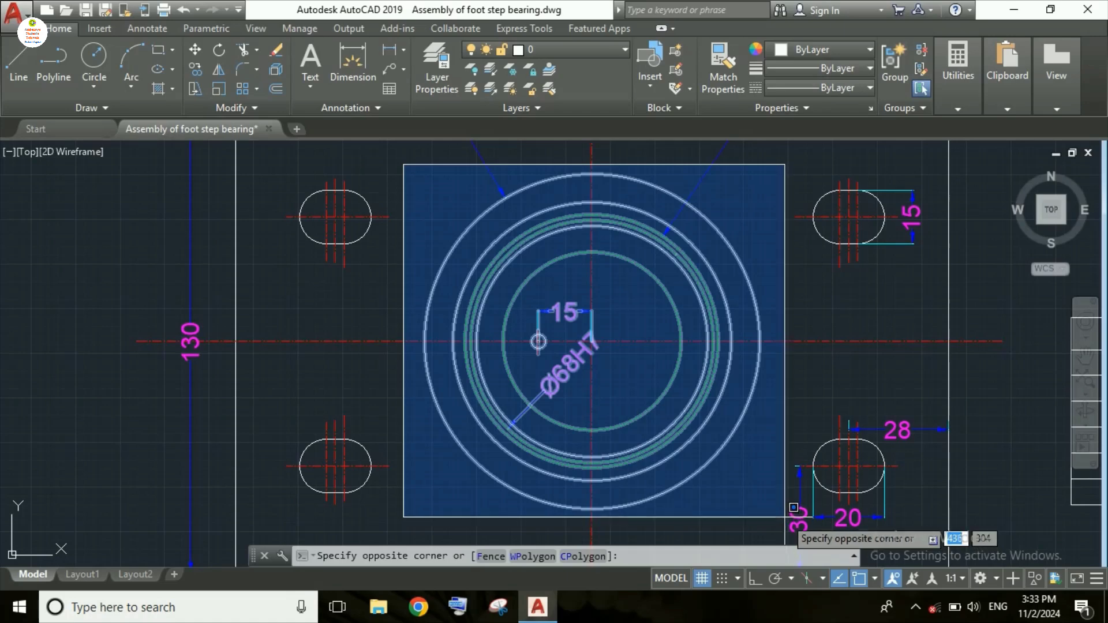
click(794, 508)
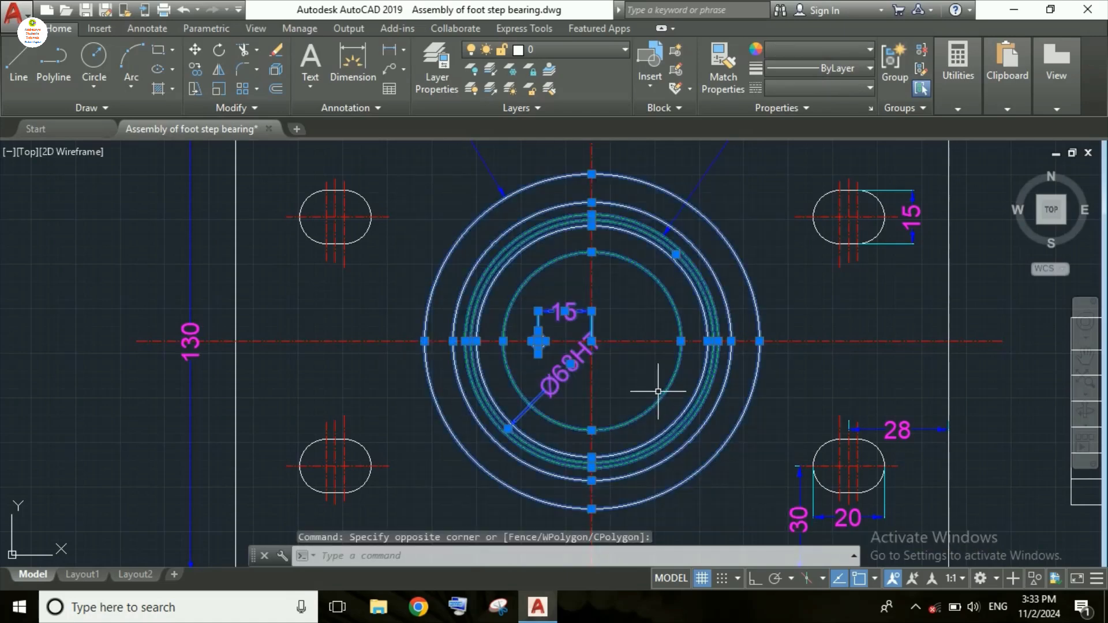
key(Escape)
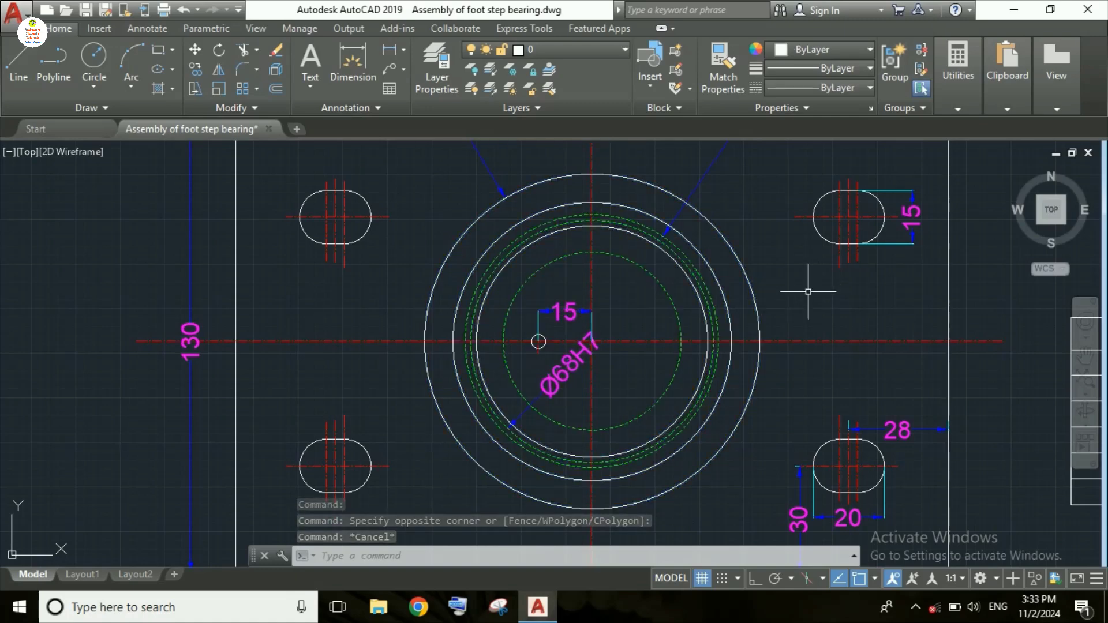
Select the concentric circles with a crossing selection that only cuts through their upper right part, and clear the selection
click(822, 277)
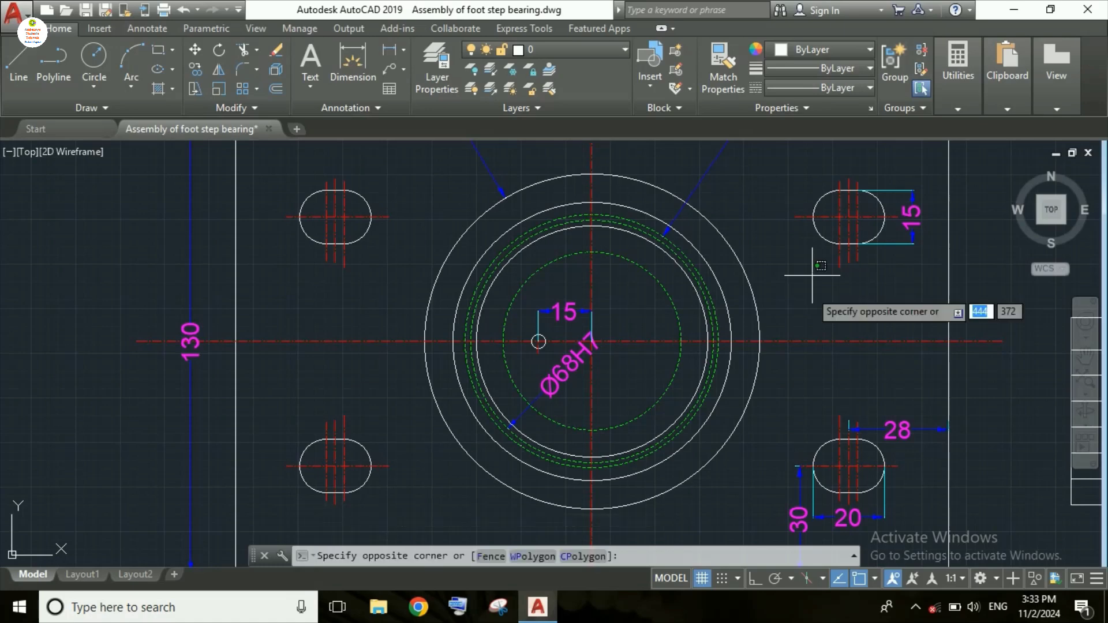
key(Escape)
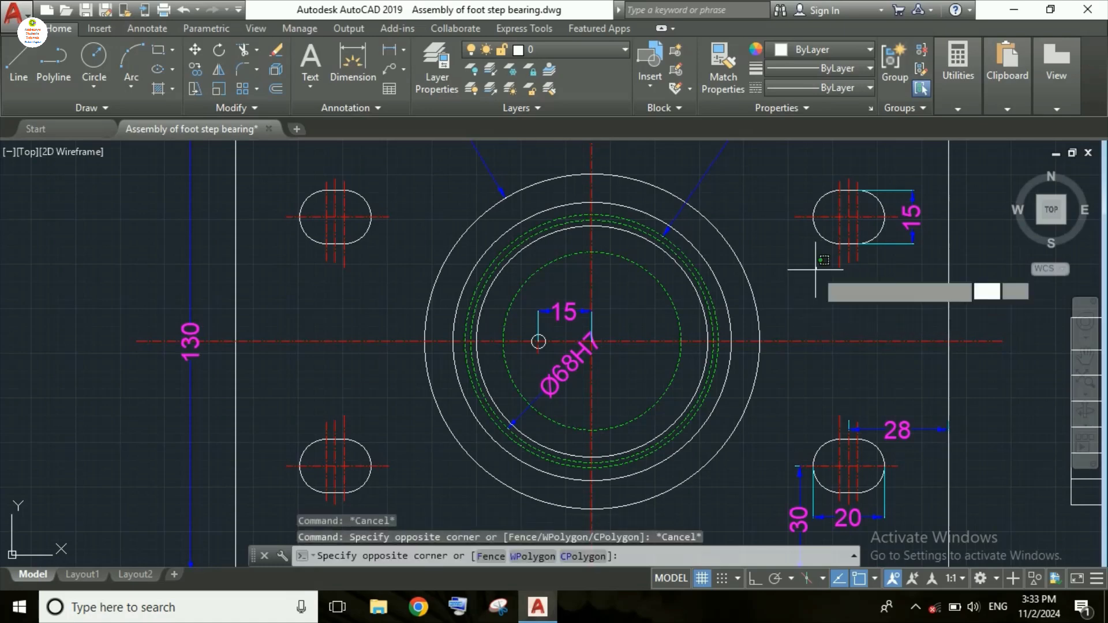
click(816, 267)
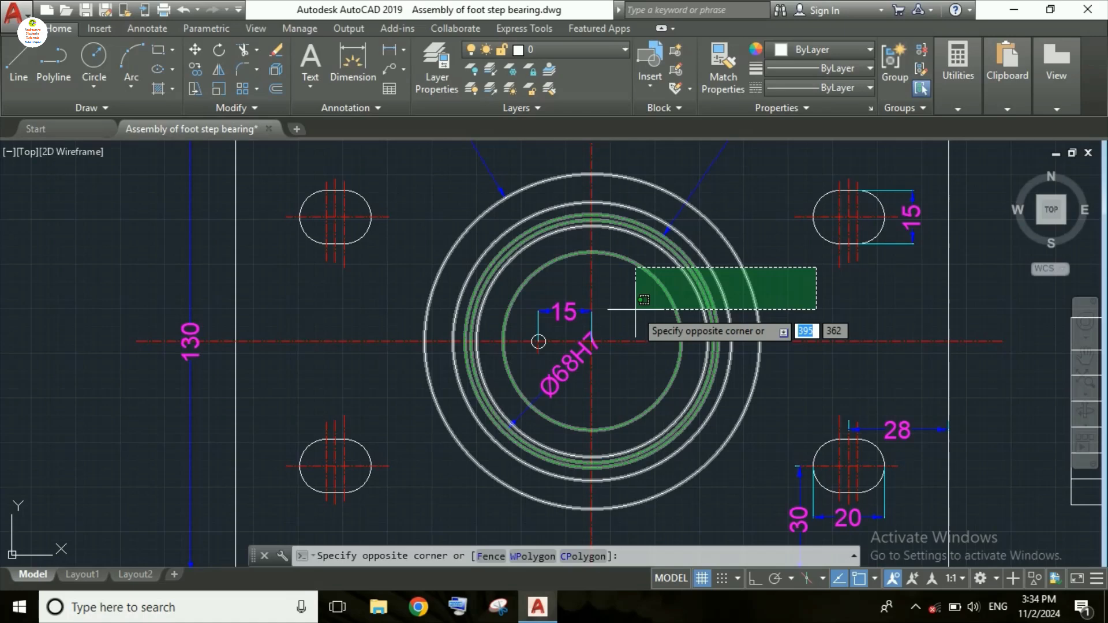
click(635, 309)
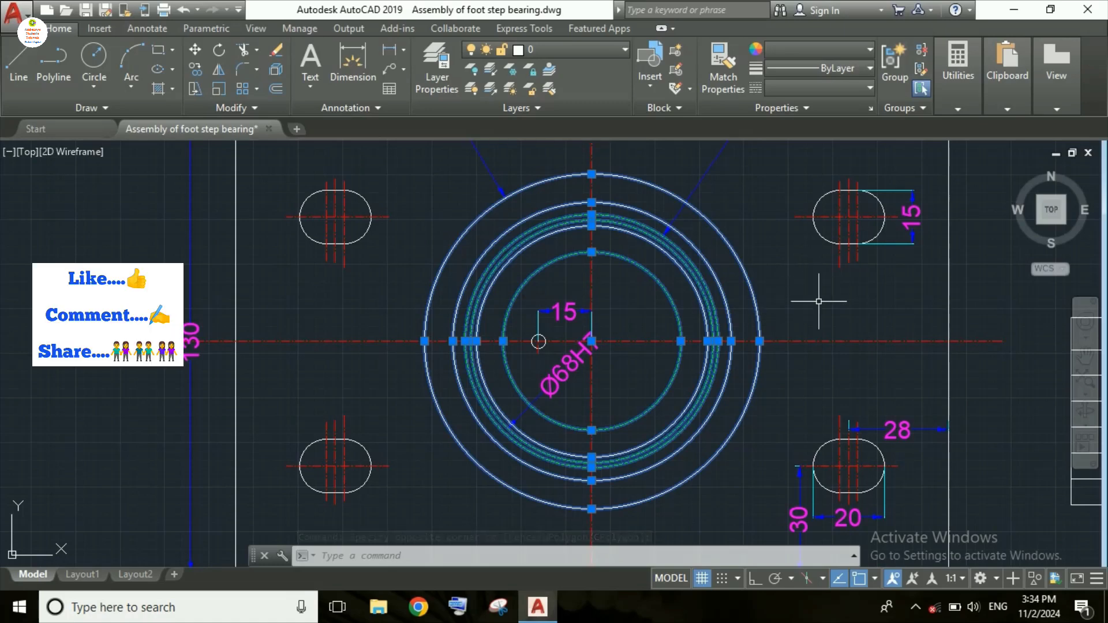
key(Escape)
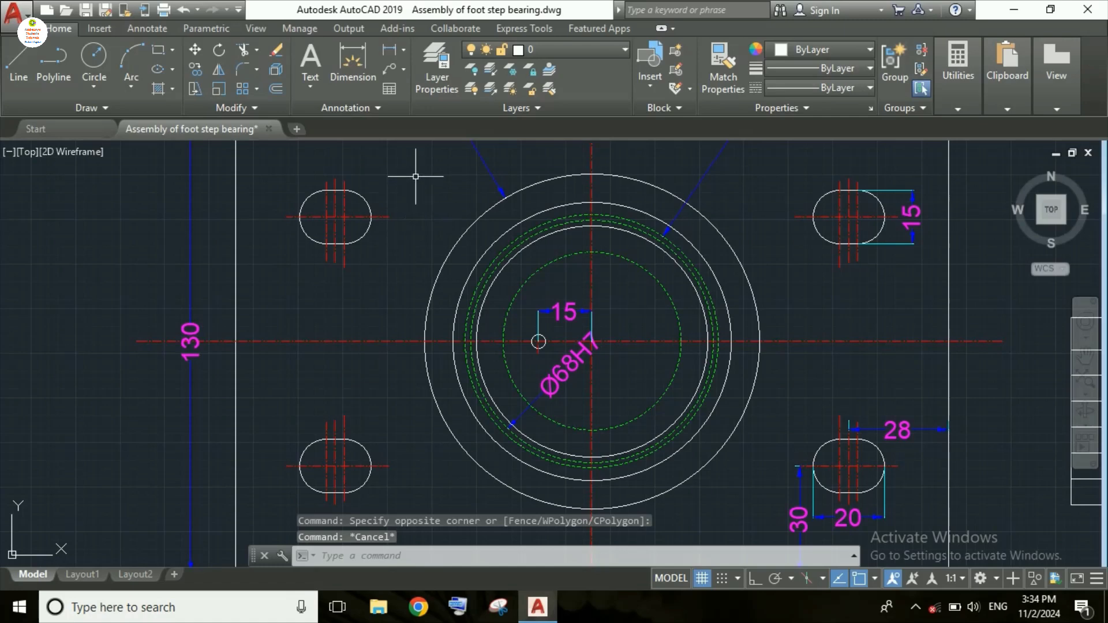
Try to select the concentric circles with a window selection that covers only their upper left part
click(399, 164)
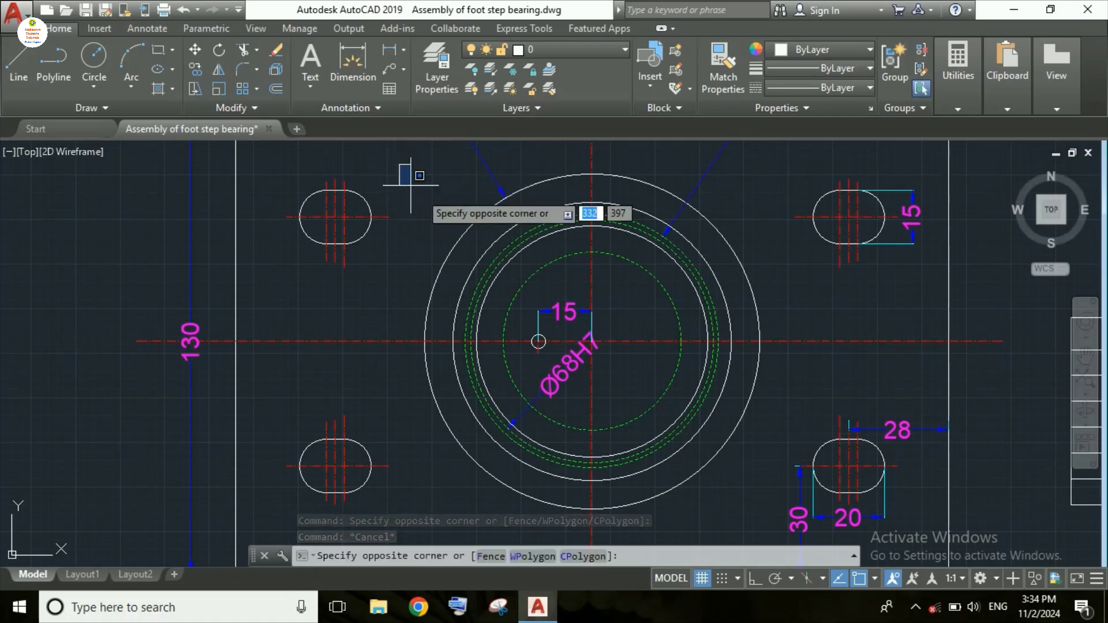
key(Escape)
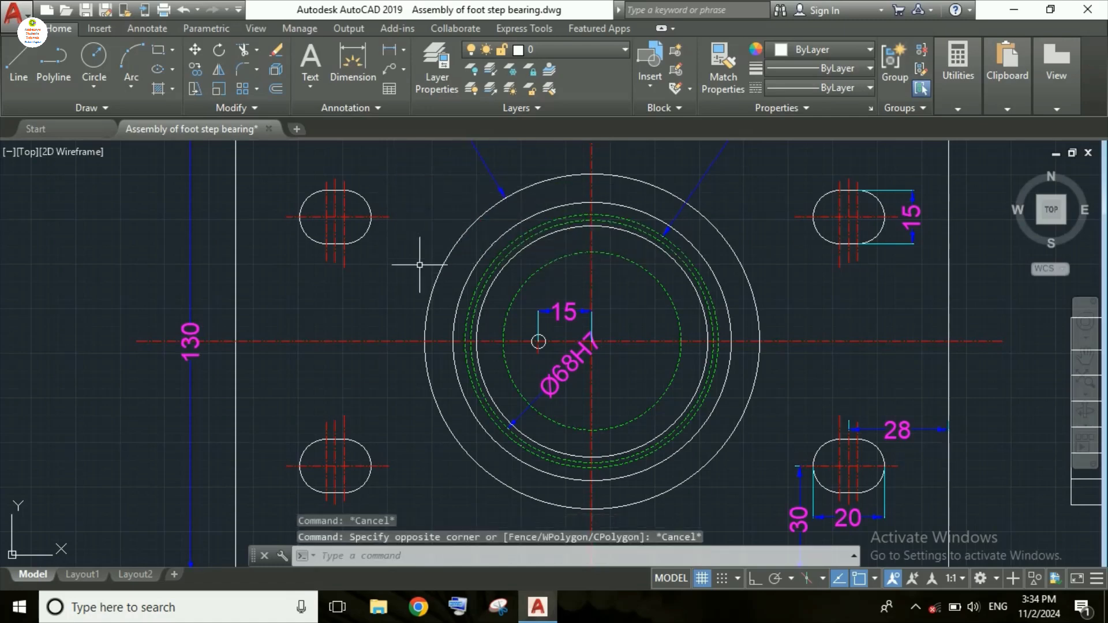
click(404, 255)
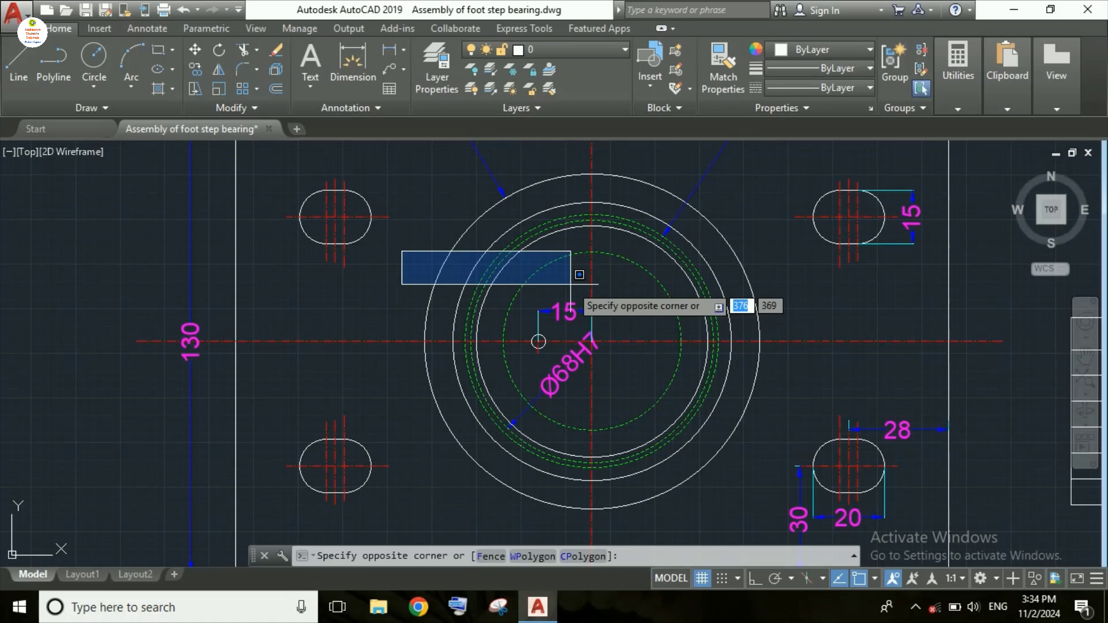
click(570, 283)
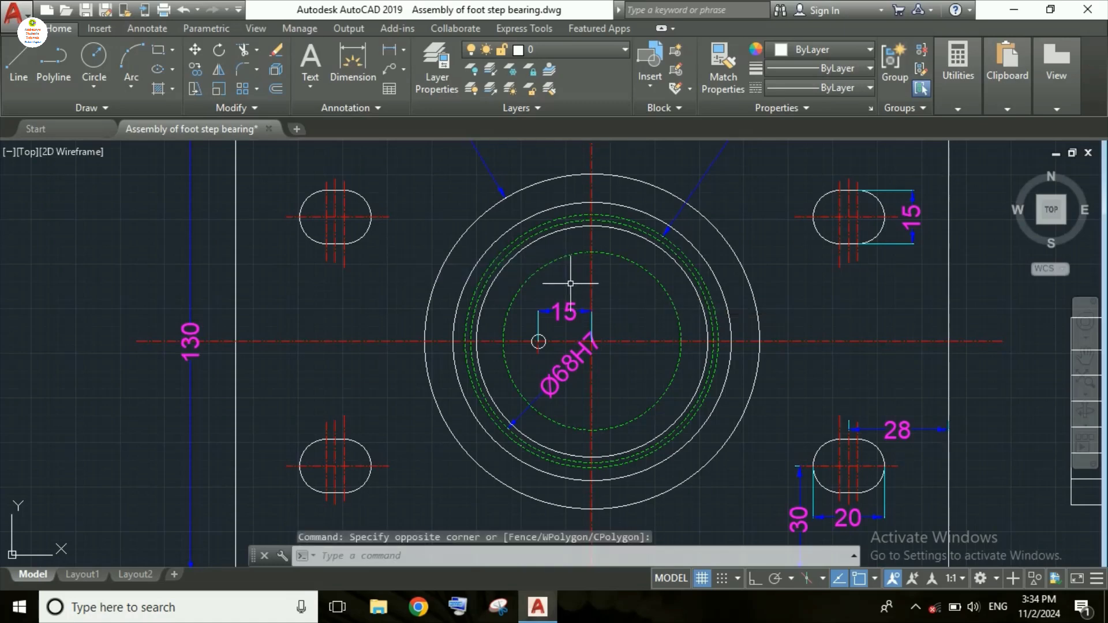
Select the concentric circles by crossing their right side with a crossing selection, and clear the selection
click(789, 267)
click(632, 300)
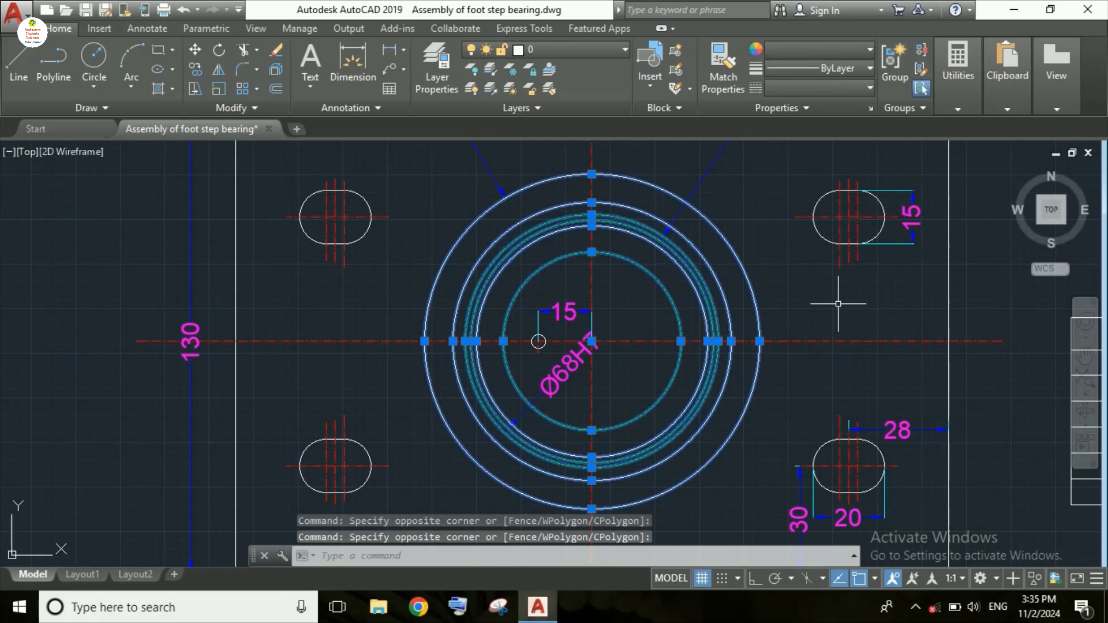
key(Escape)
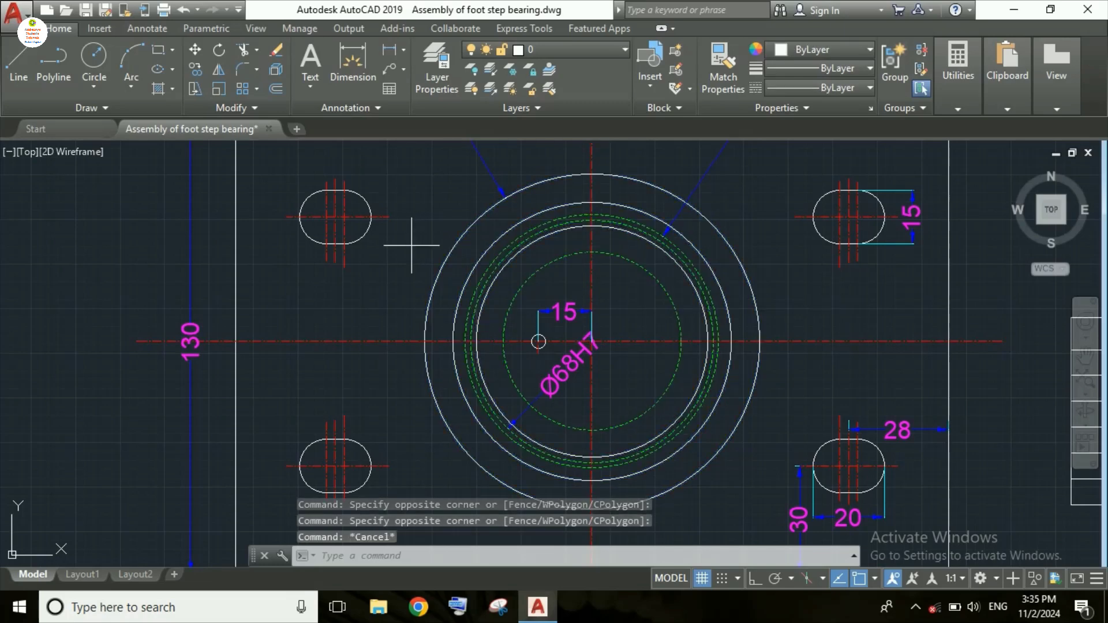
Try a small window selection over the upper left part of the concentric circles without enclosing them
click(412, 246)
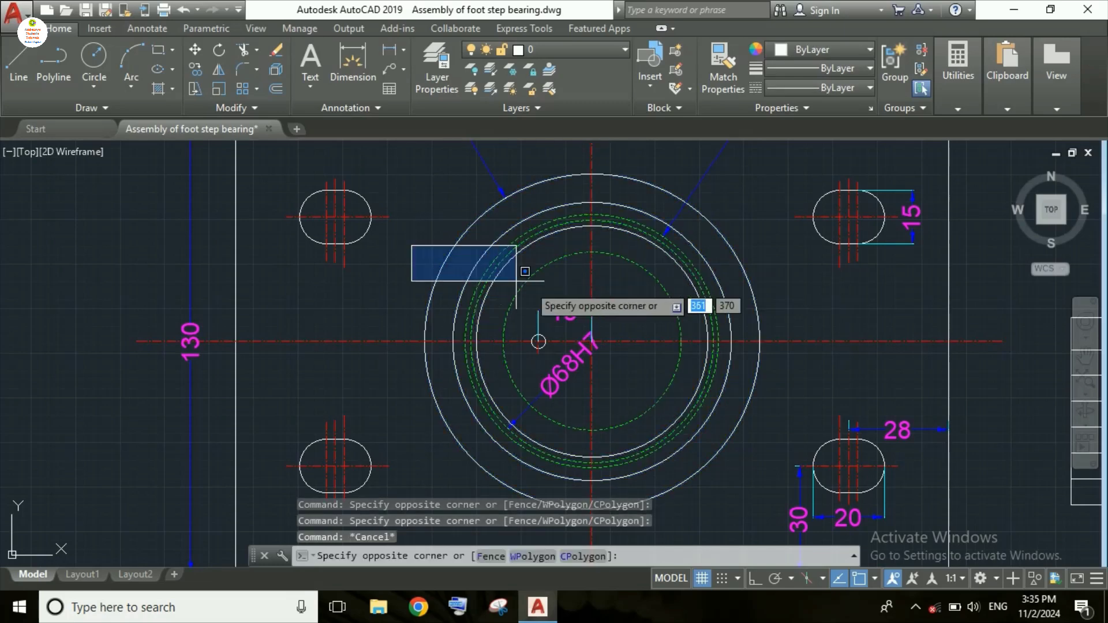
click(558, 286)
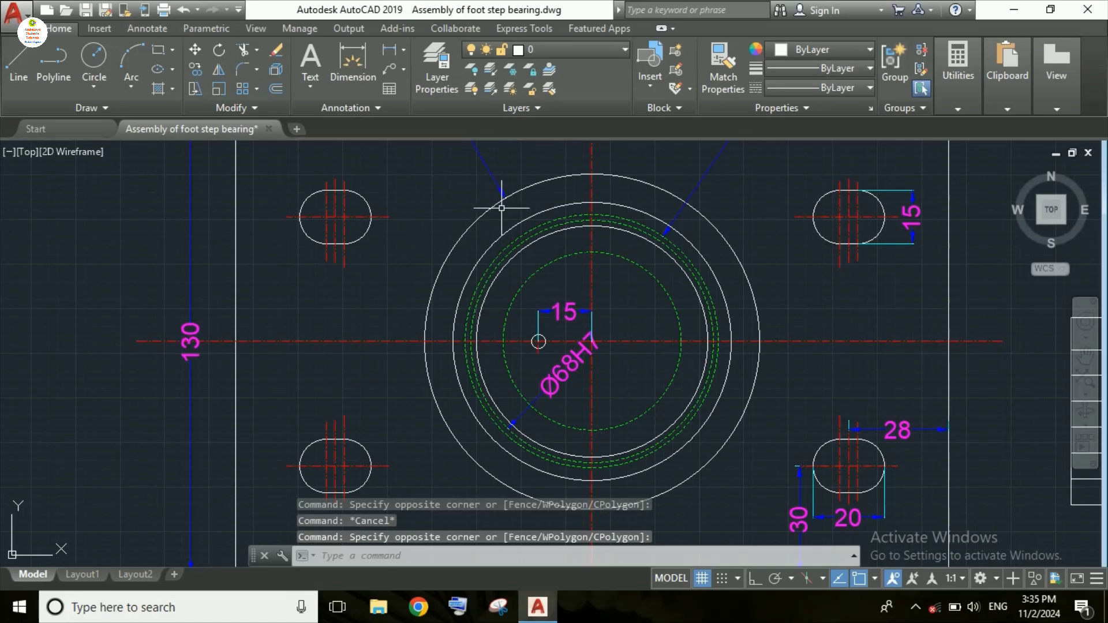
scroll(506, 210, down, 3)
scroll(514, 243, up, 3)
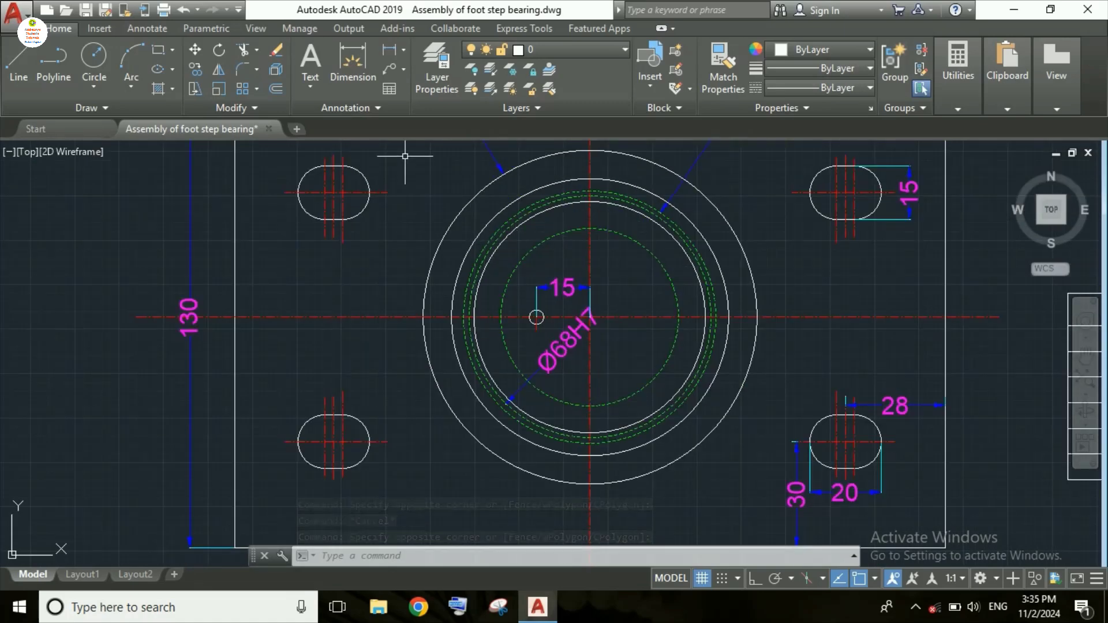
Enclose all the concentric circles, the pin hole and the inner dimensions in one window selection, and clear the selection
scroll(408, 162, down, 2)
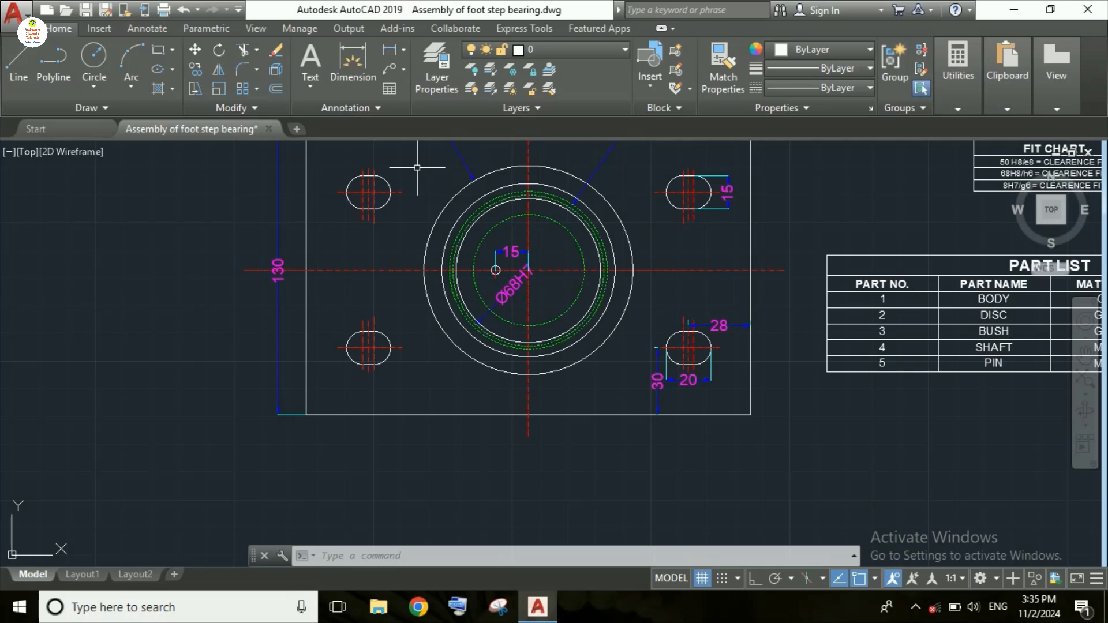
click(417, 167)
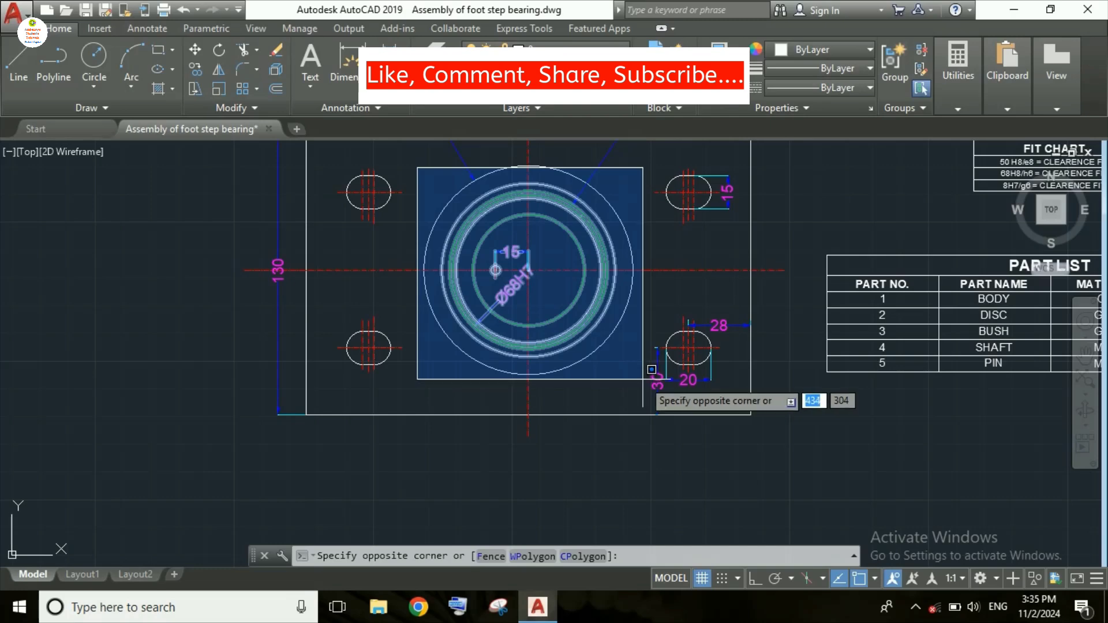
key(Escape)
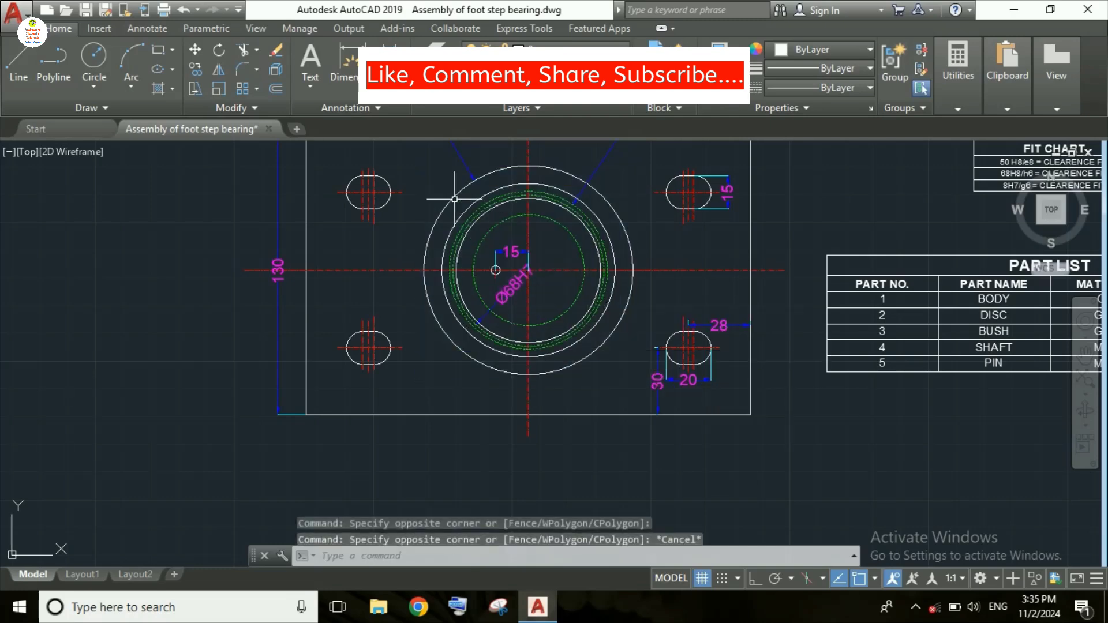
click(419, 168)
key(Escape)
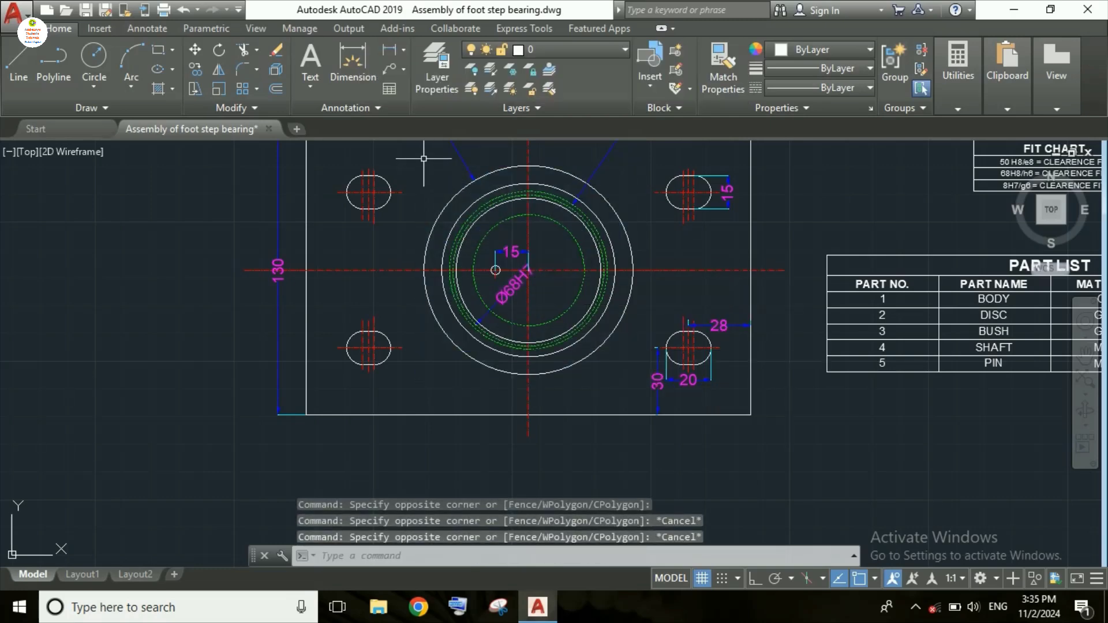
click(419, 154)
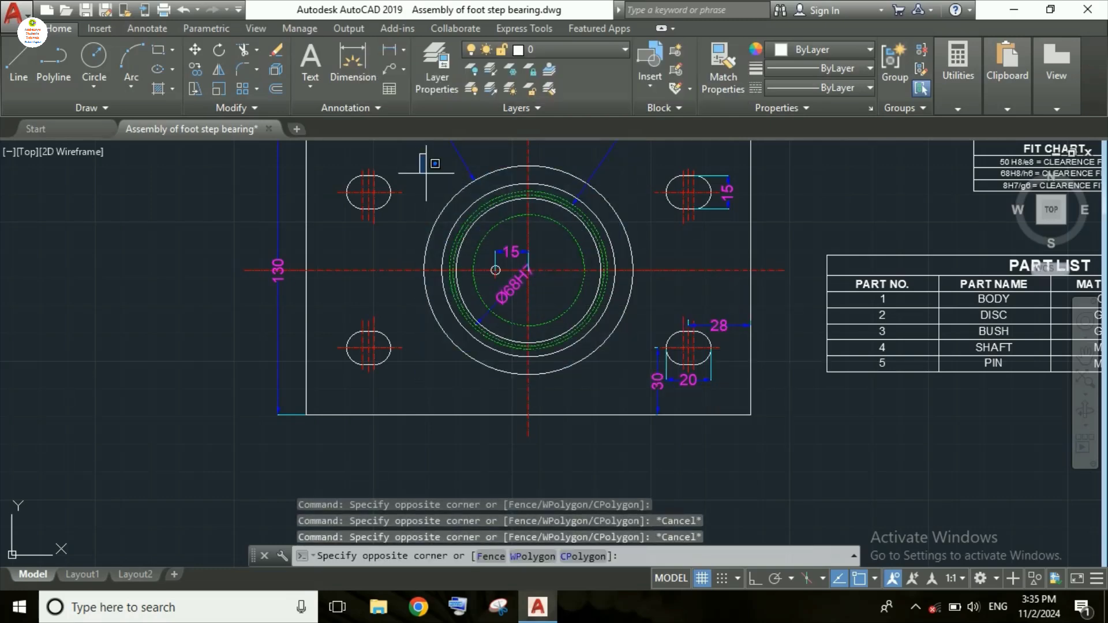
click(650, 369)
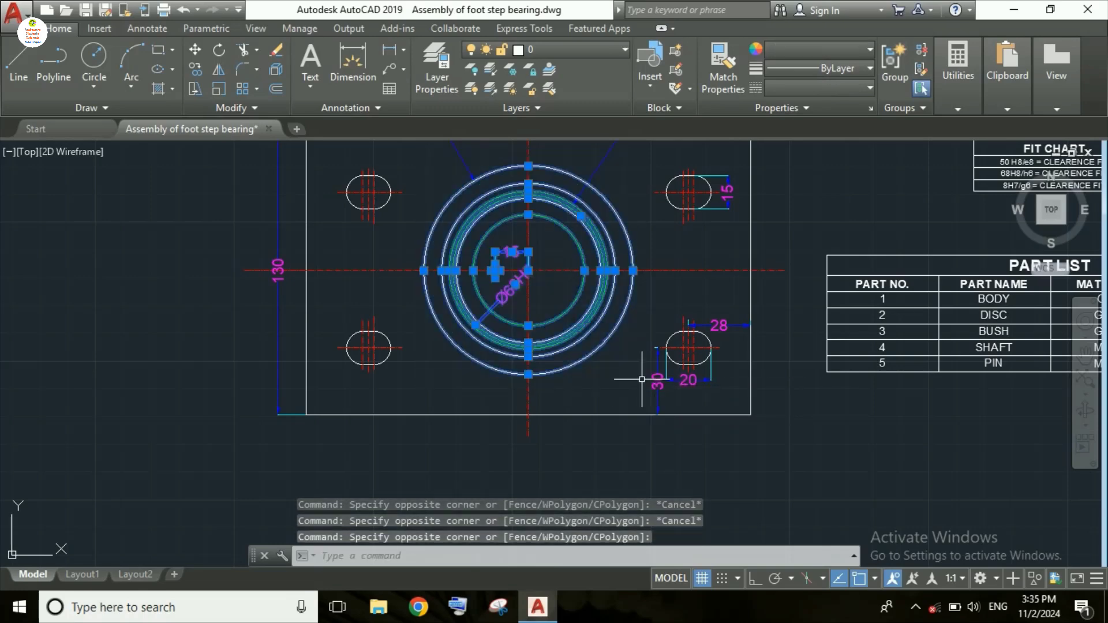
key(Escape)
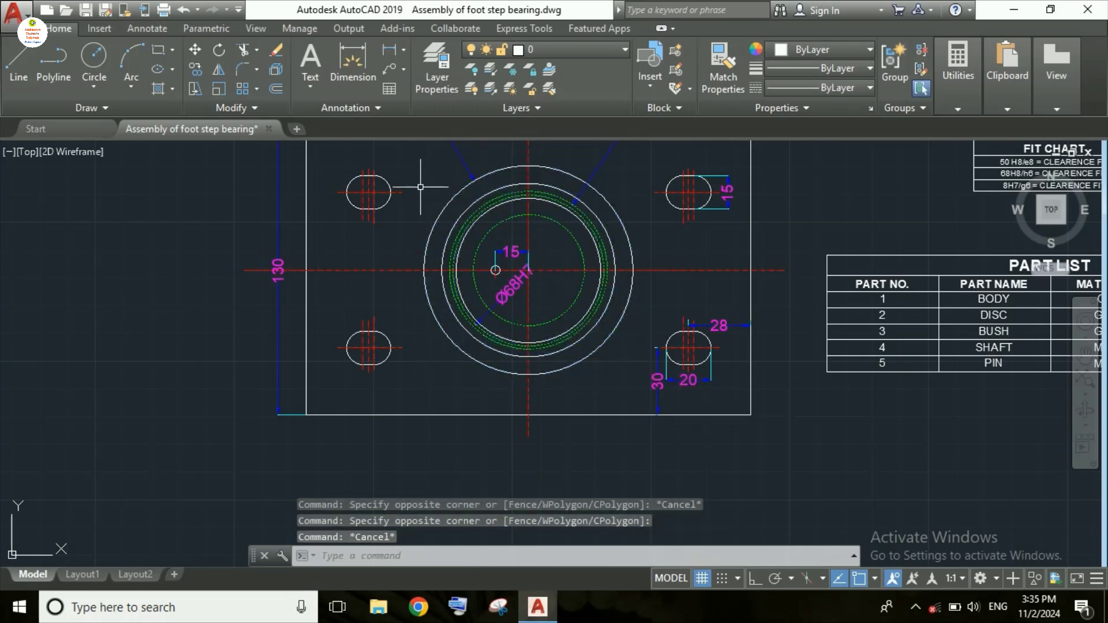
Window-select only the inner circles, pin hole and inner dimensions, leaving the two outer circles partly outside, and clear the selection
click(420, 187)
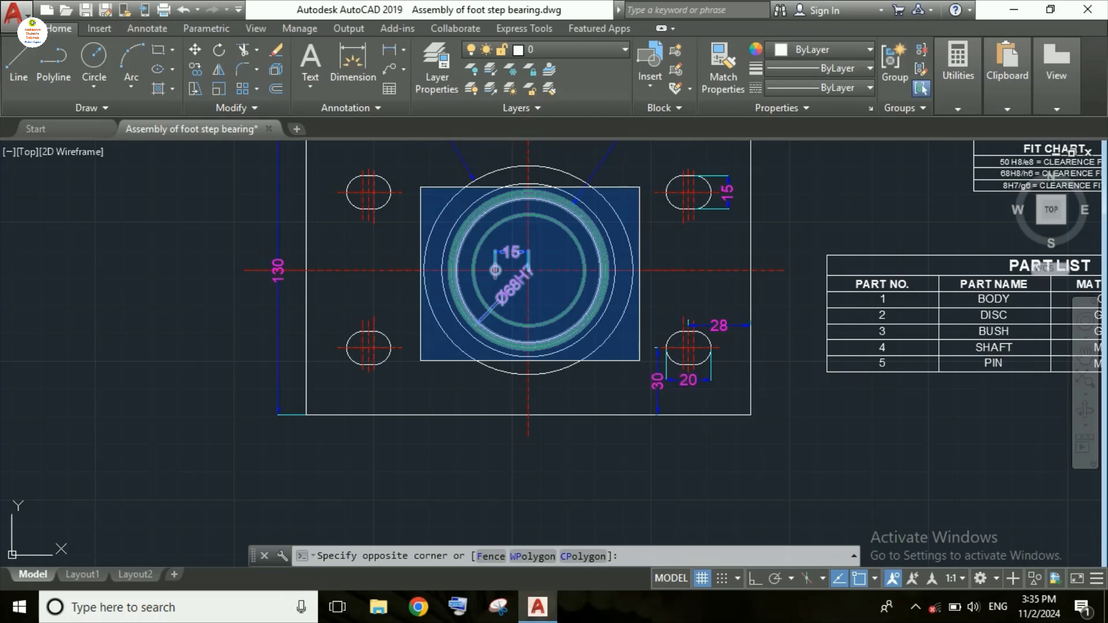
click(648, 351)
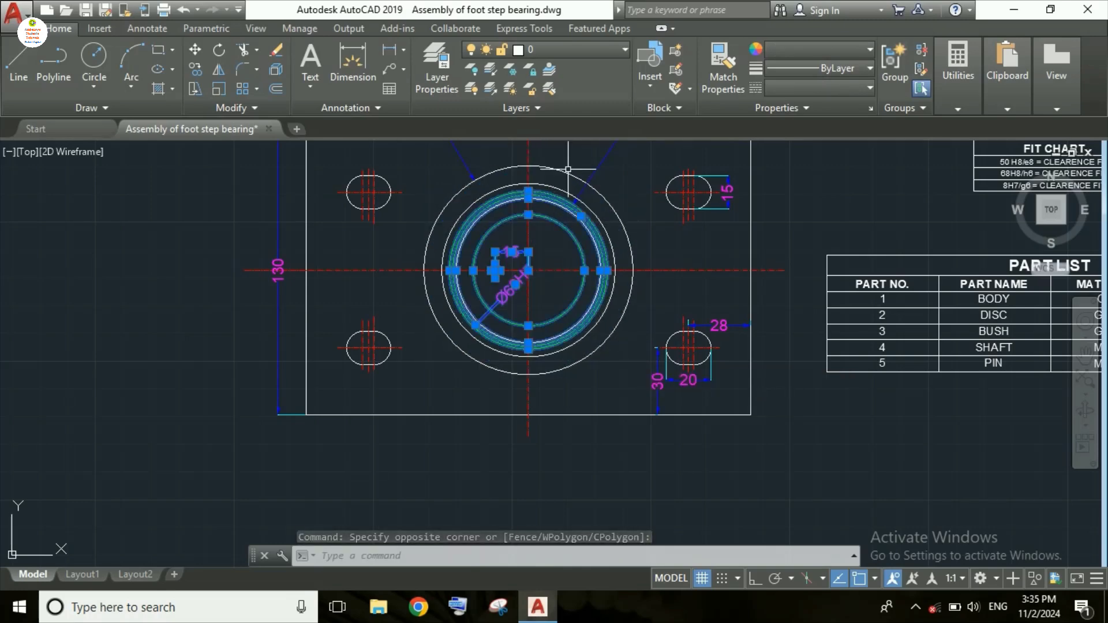
key(Escape)
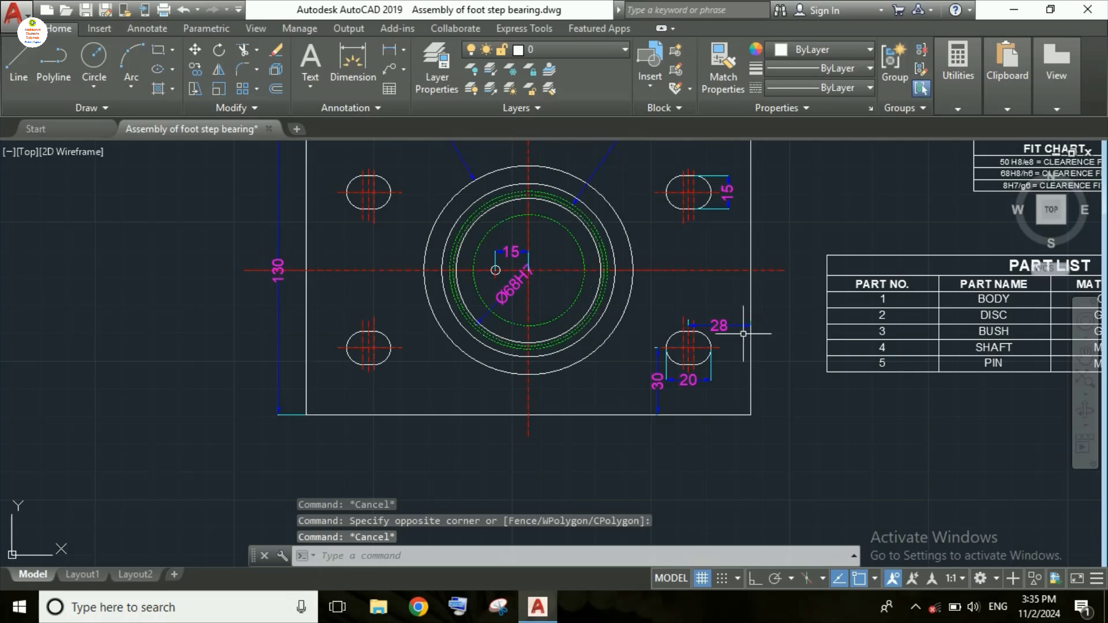
Select parts of the plan view's upper left slot with a crossing selection over its right side, and clear the selection
scroll(718, 321, down, 2)
scroll(433, 220, up, 2)
scroll(444, 242, up, 3)
scroll(675, 298, up, 2)
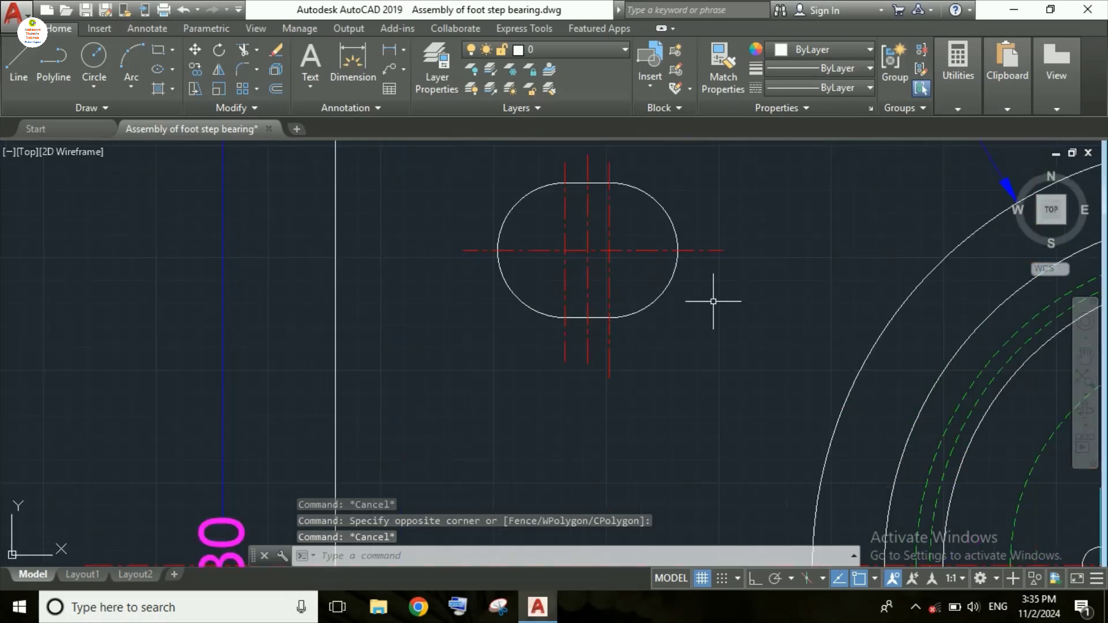
scroll(596, 297, down, 3)
scroll(663, 259, up, 3)
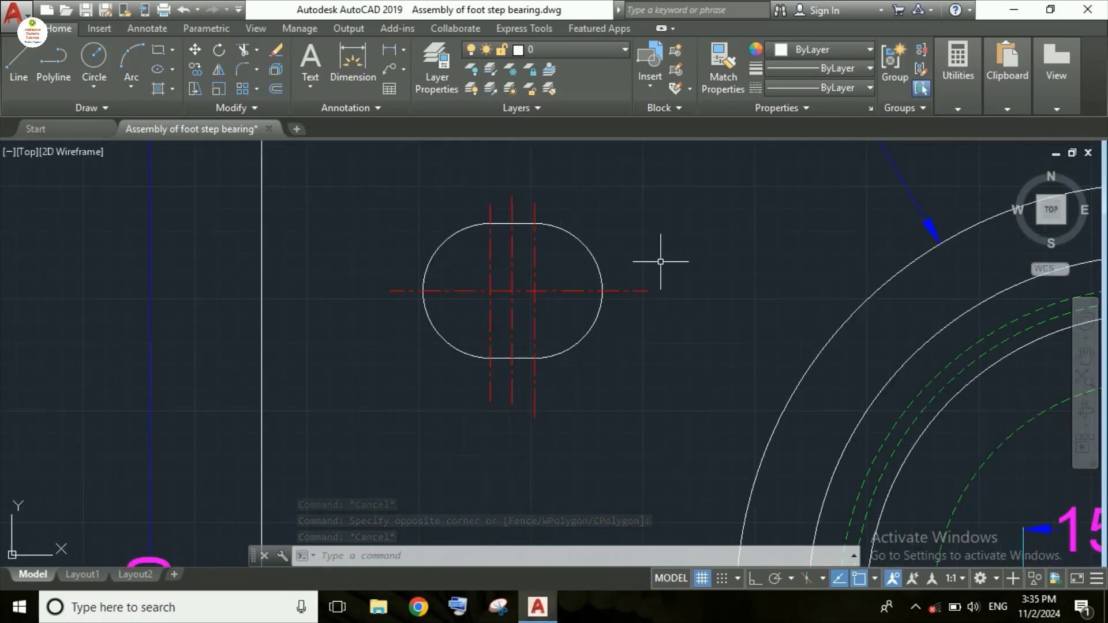
click(707, 239)
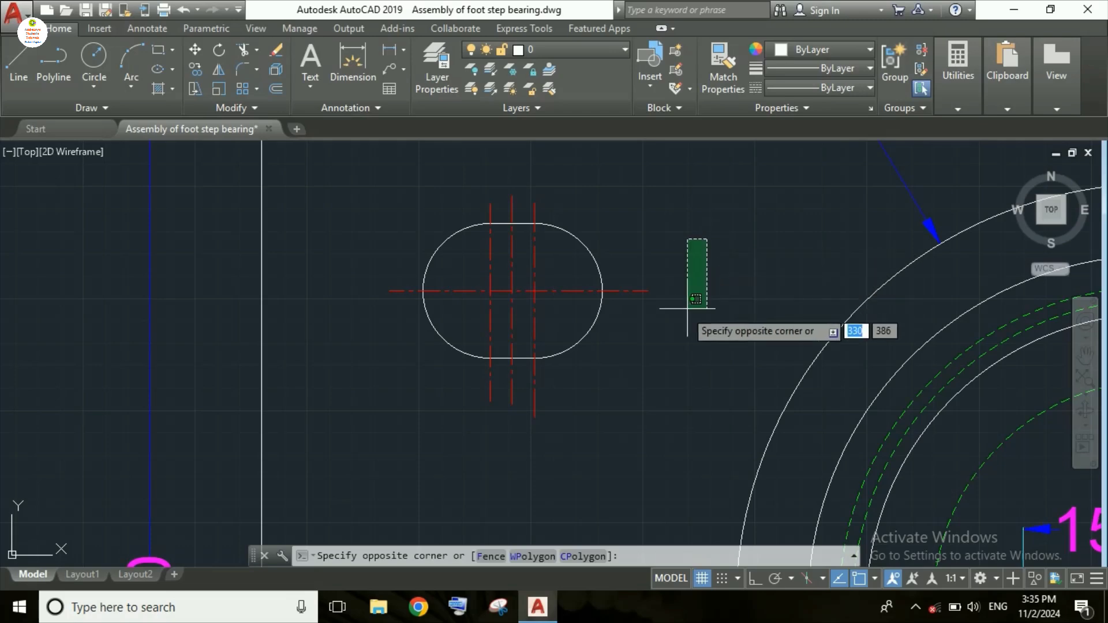
click(476, 298)
key(Escape)
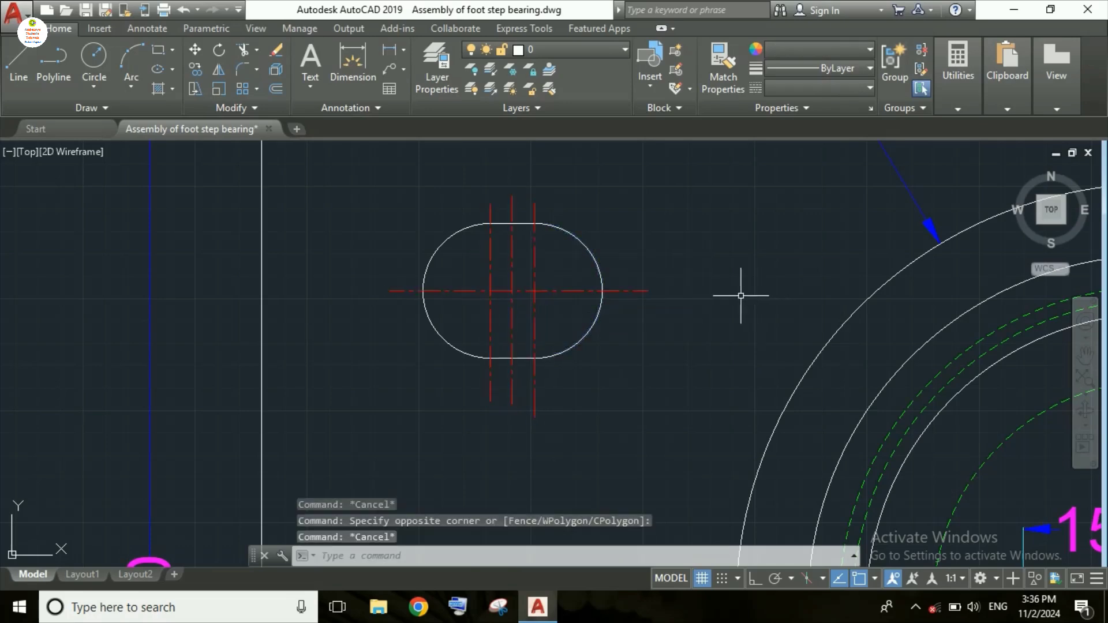
Try to select the upper left slot with a window selection that covers only part of it
click(355, 248)
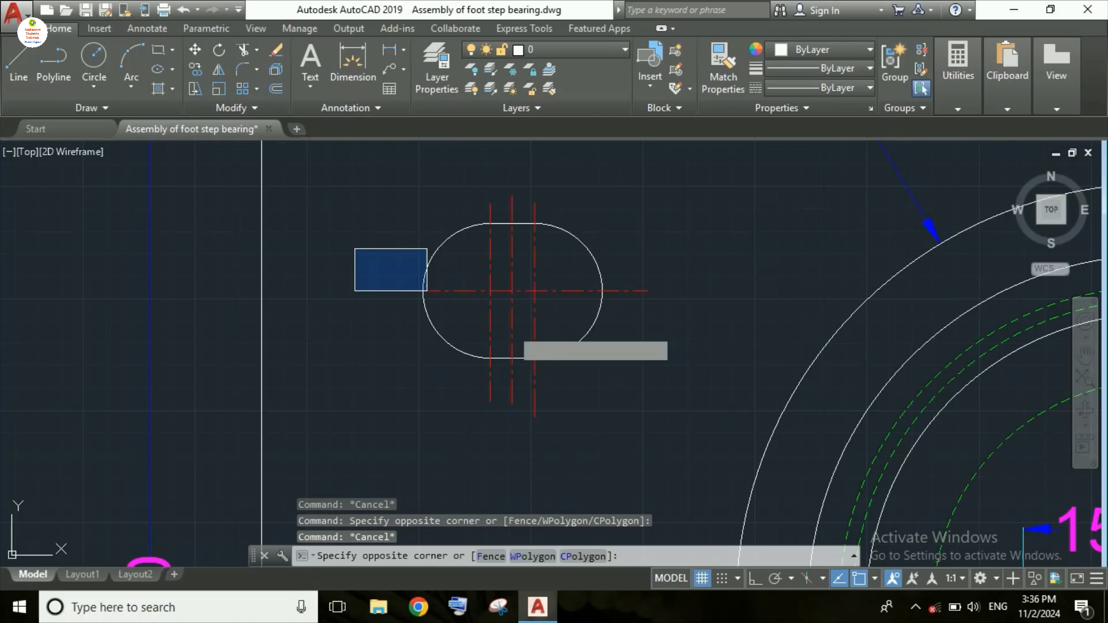
click(574, 331)
Select the FIT CHART table with a crossing selection over its upper right corner, and clear the selection
scroll(617, 298, down, 10)
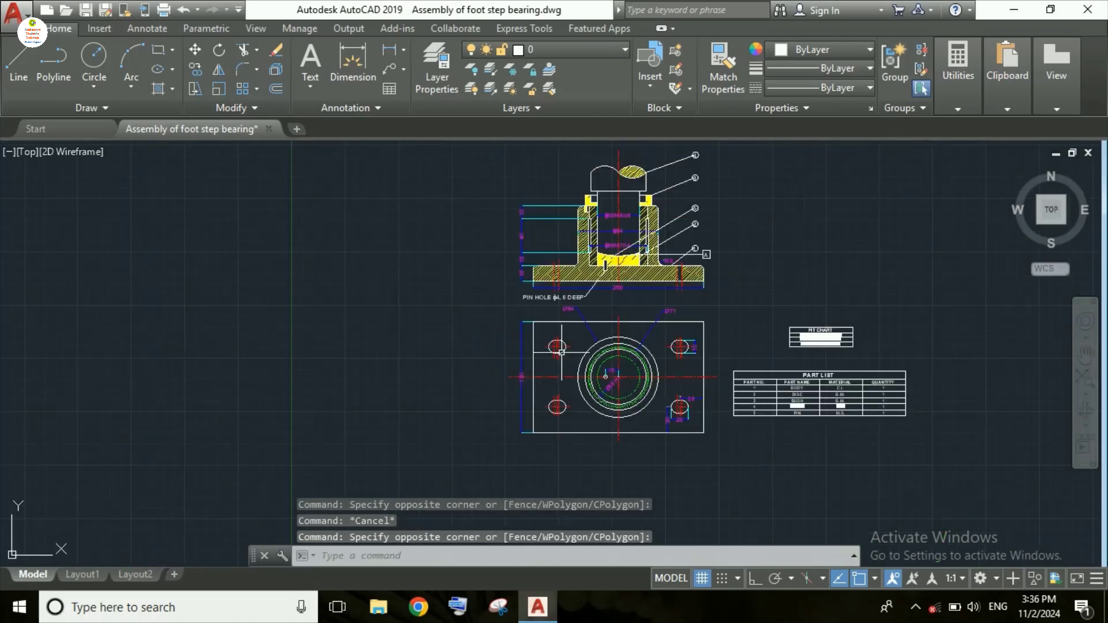
scroll(865, 372, up, 2)
scroll(868, 369, up, 4)
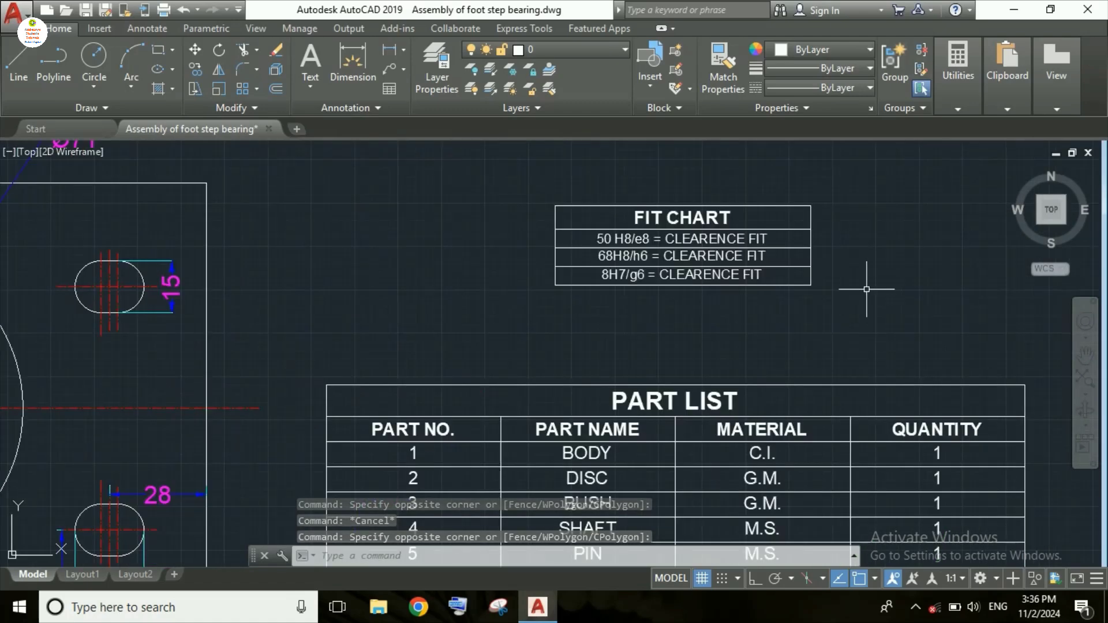
scroll(831, 171, up, 2)
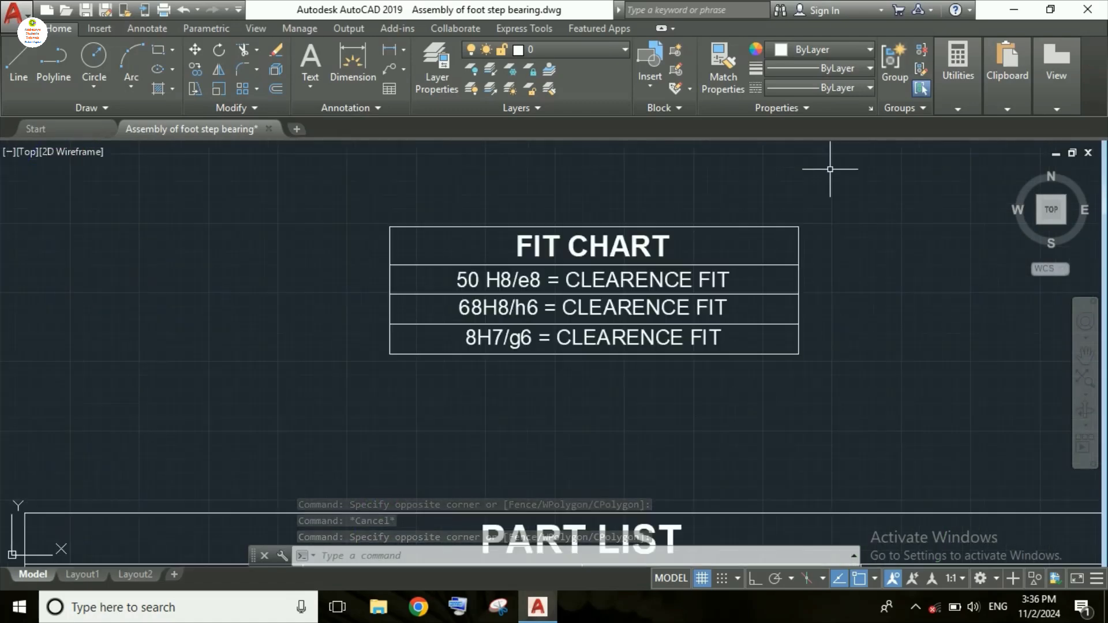
click(875, 200)
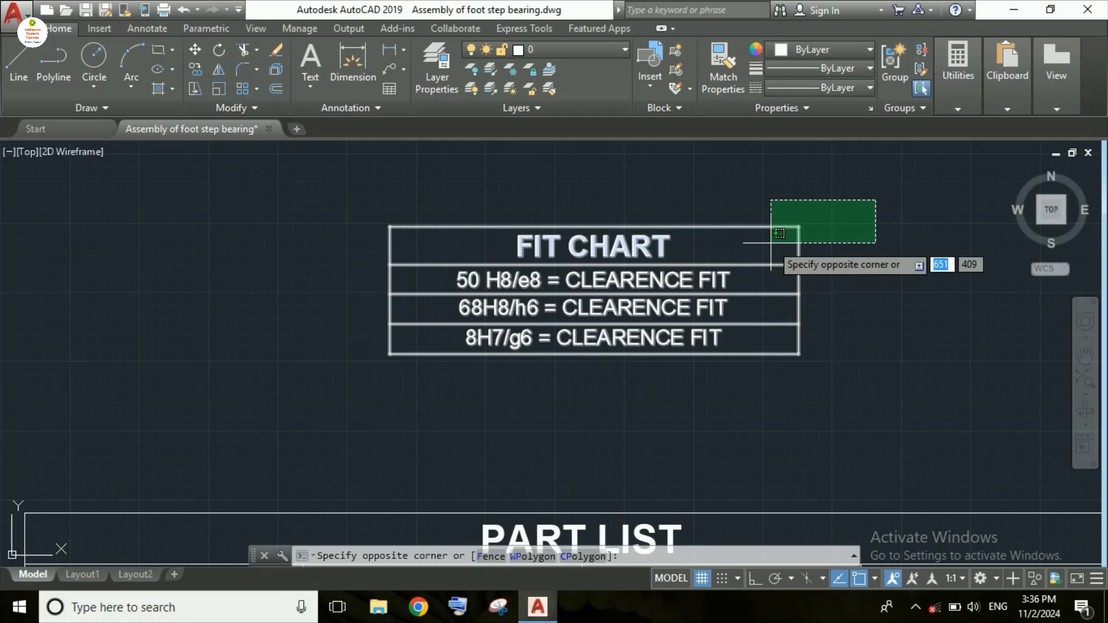
key(Escape)
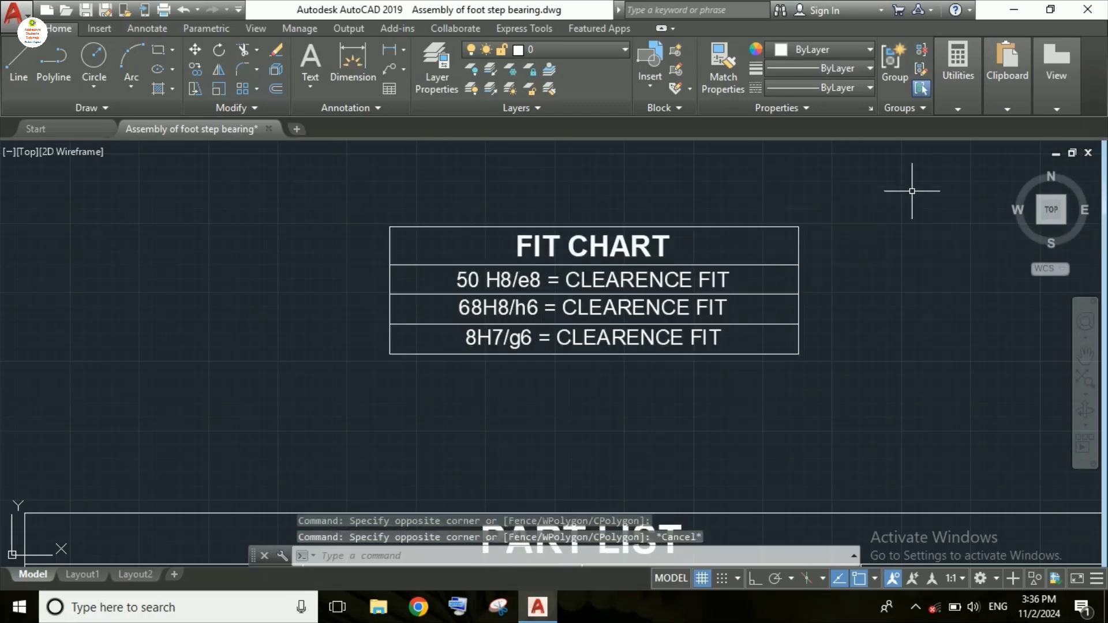
click(919, 186)
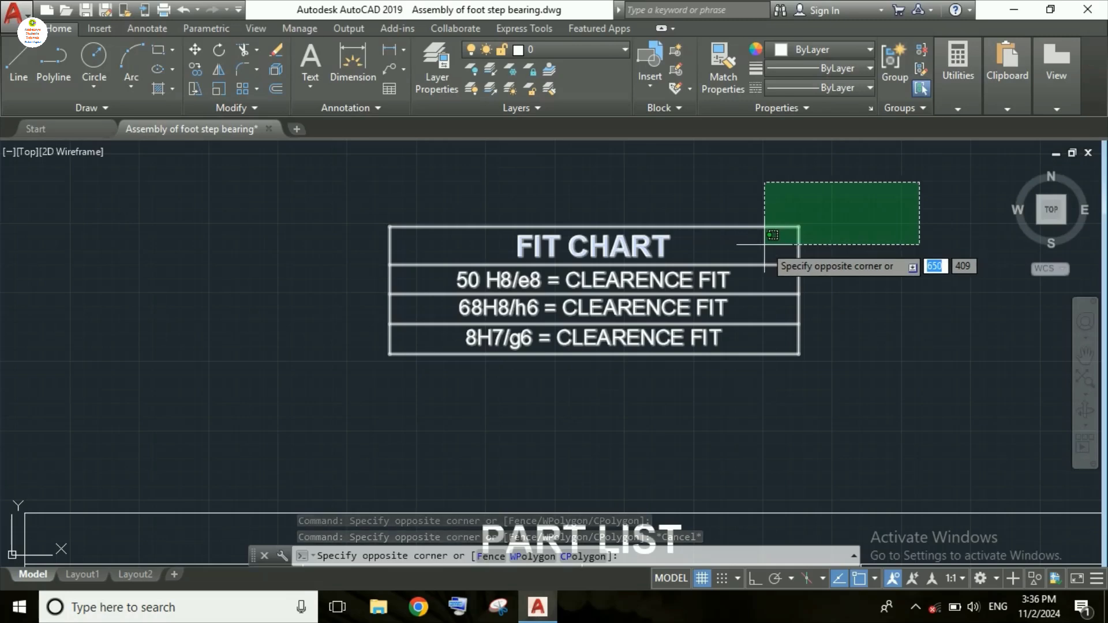
click(777, 231)
key(Escape)
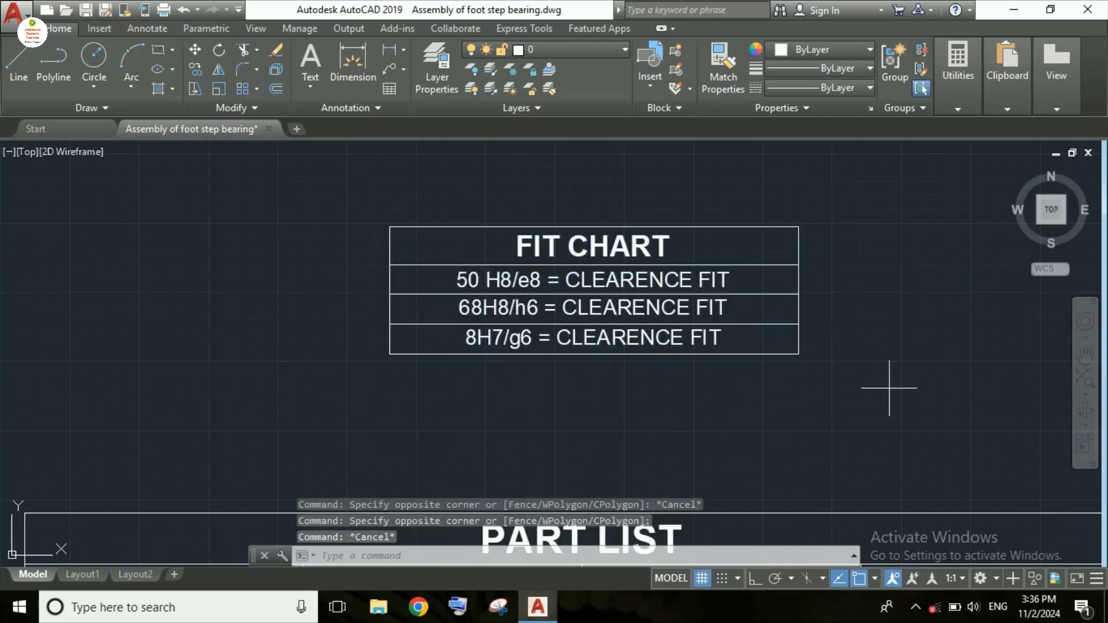
Select the FIT CHART table with a crossing selection over its lower right corner, and clear the selection
click(889, 388)
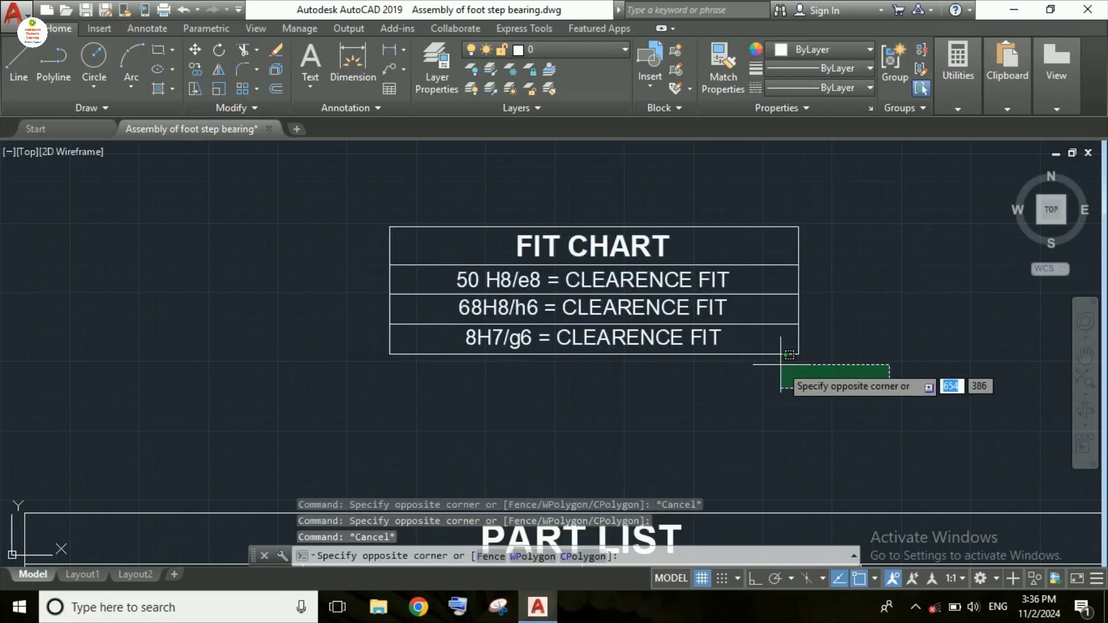
click(777, 332)
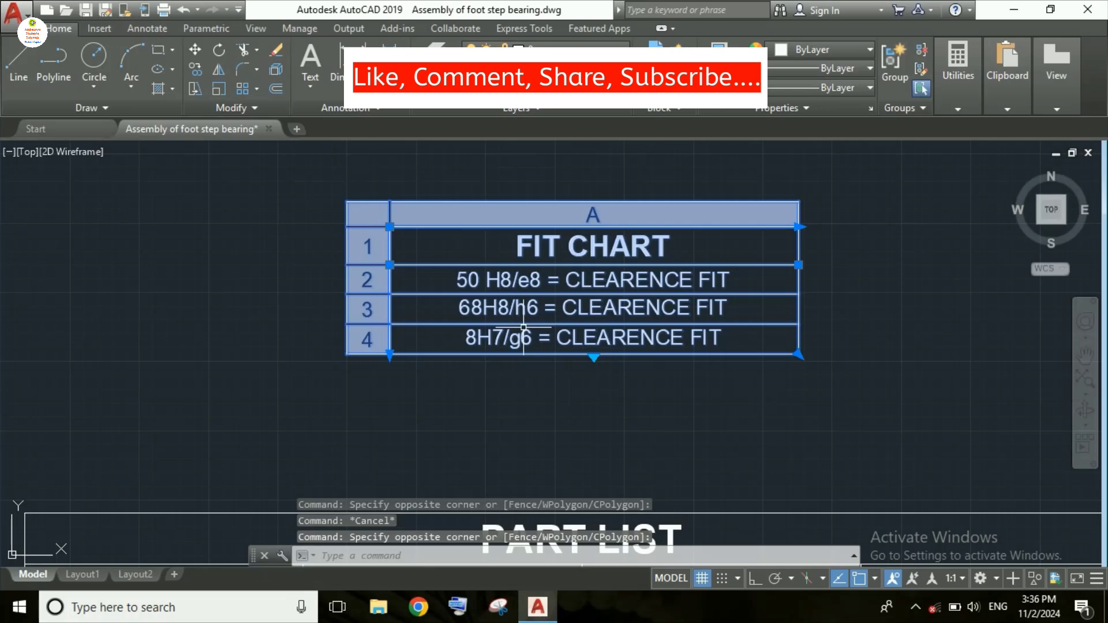
key(Escape)
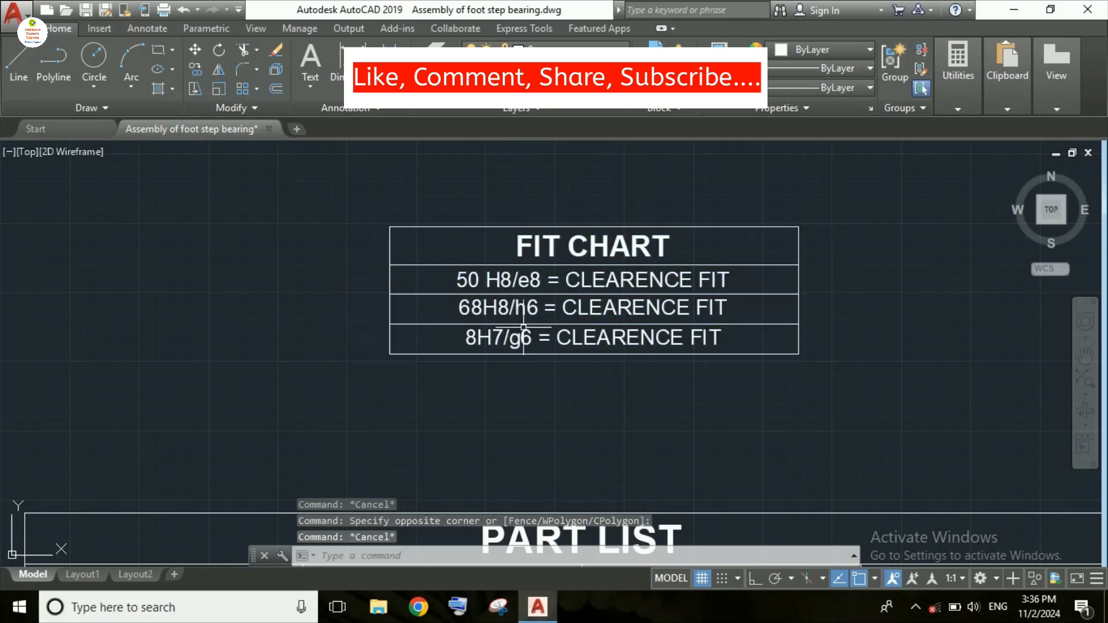
Try to select the FIT CHART table with window selections that cover only its upper left or lower left corner
click(310, 177)
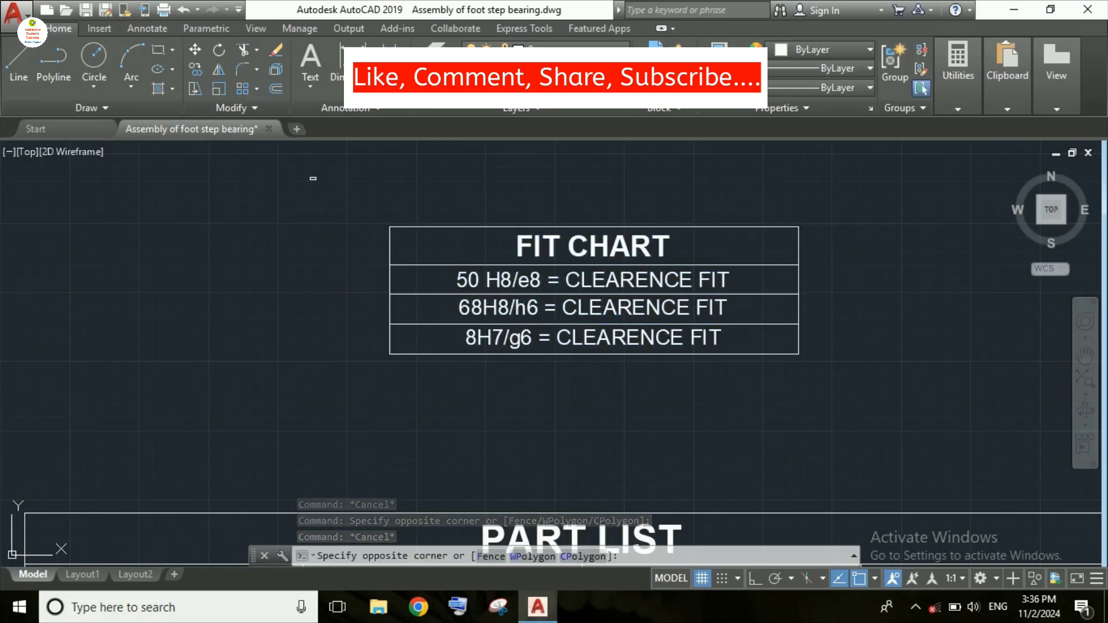
click(420, 251)
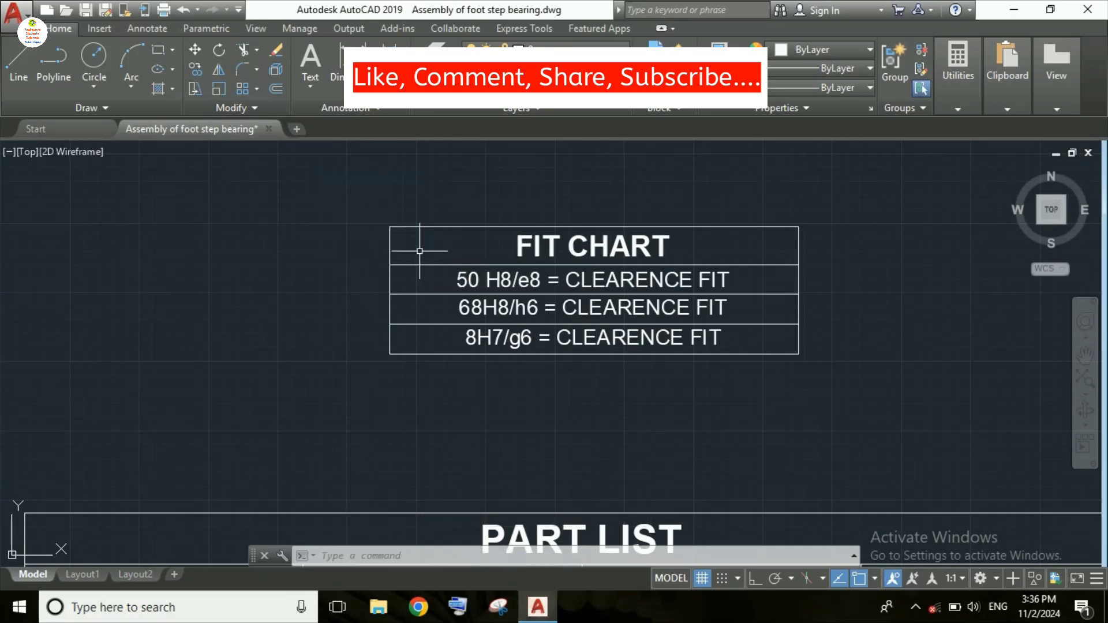
click(316, 409)
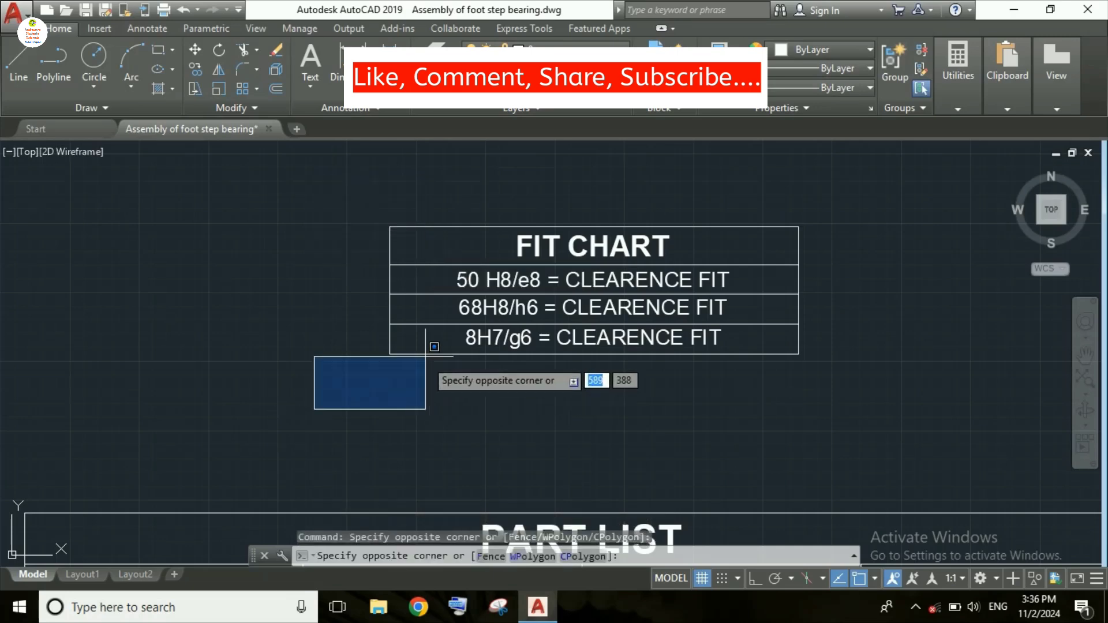
click(441, 314)
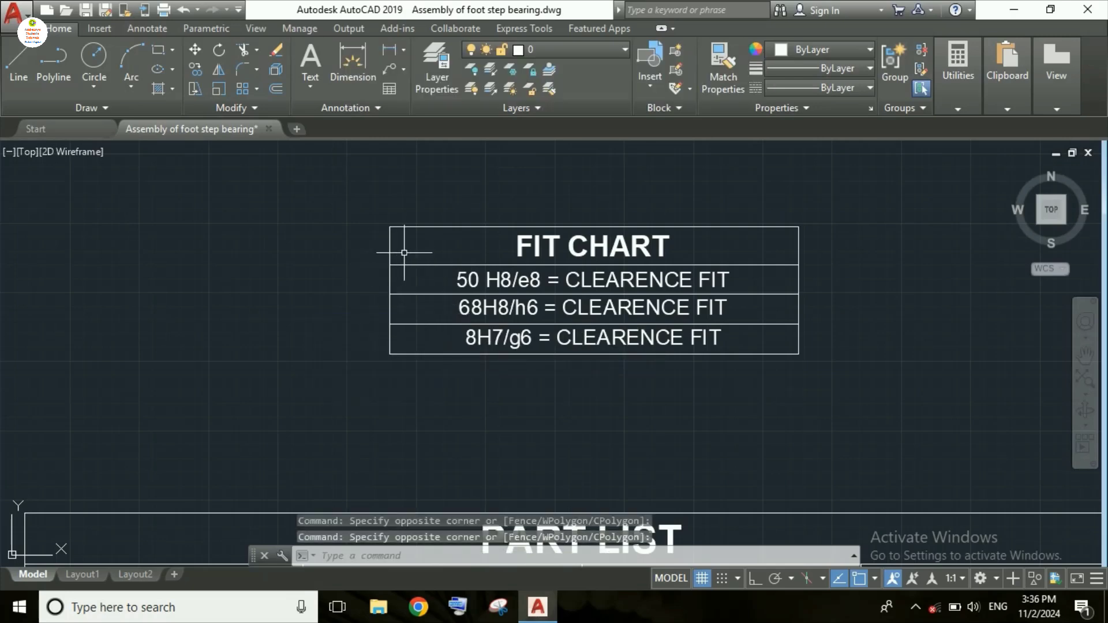
click(319, 193)
click(454, 284)
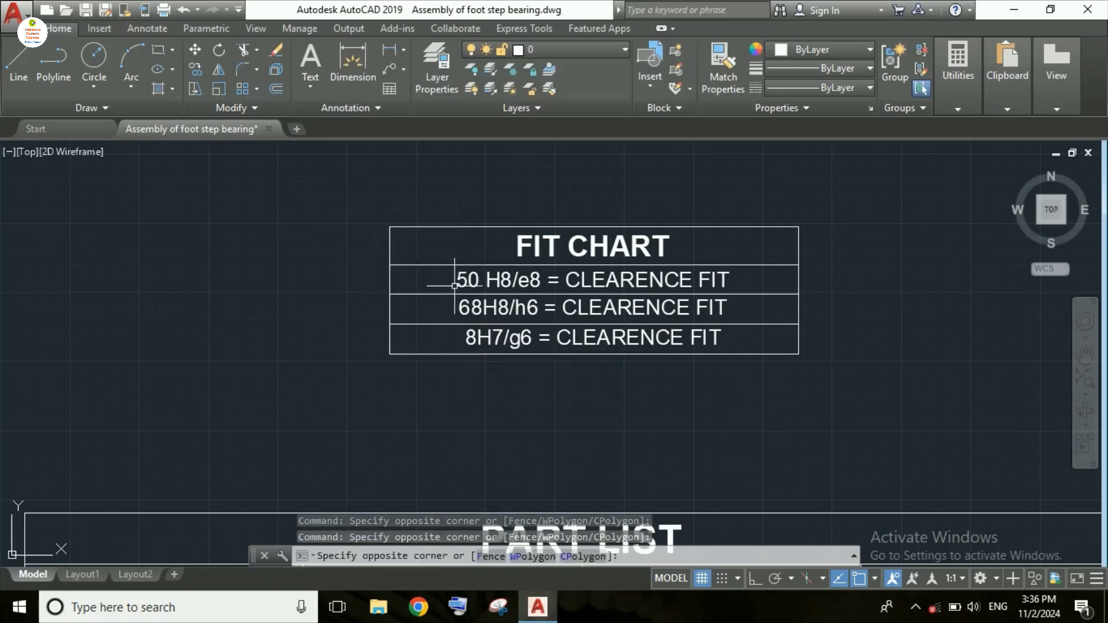
click(248, 185)
key(Escape)
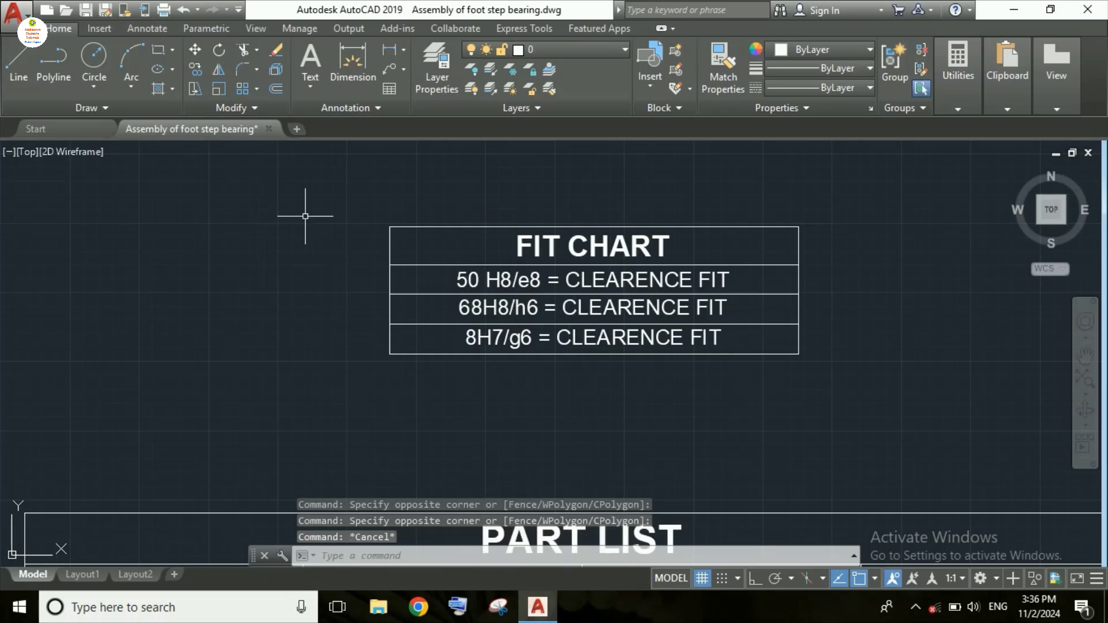
Enclose the whole FIT CHART table in a window selection twice, clearing the selection each time
click(342, 208)
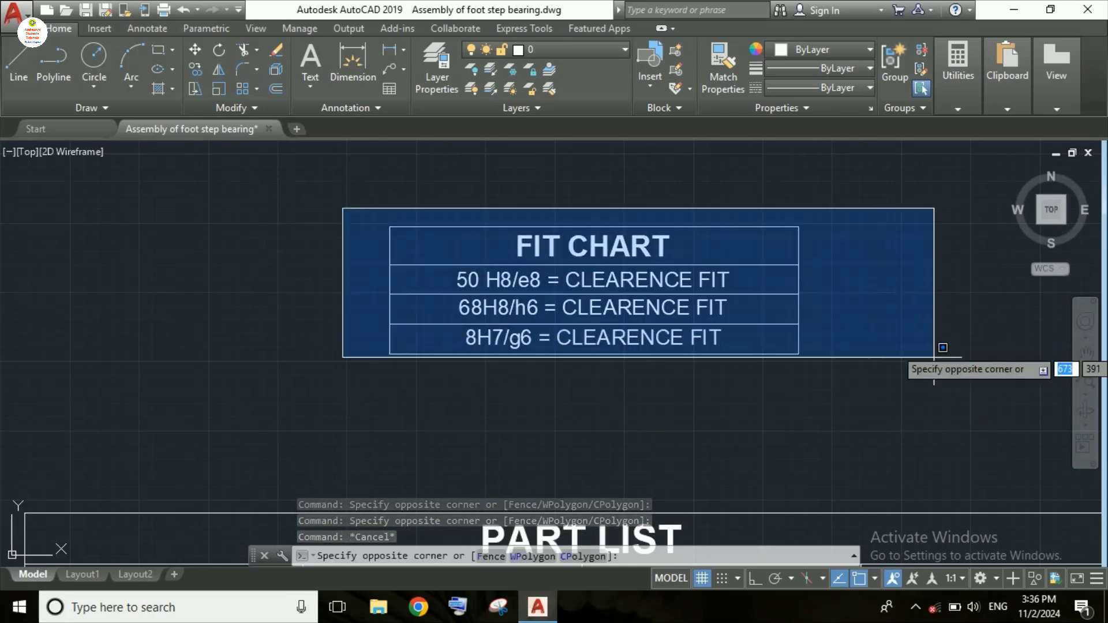
click(847, 387)
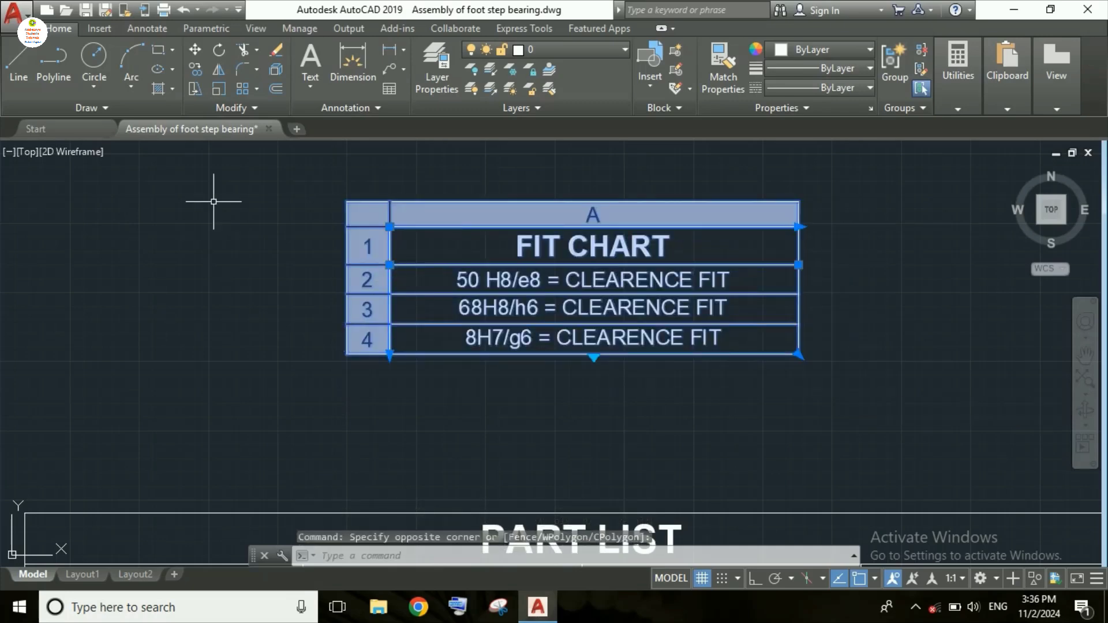
key(Escape)
click(253, 189)
click(918, 407)
key(Escape)
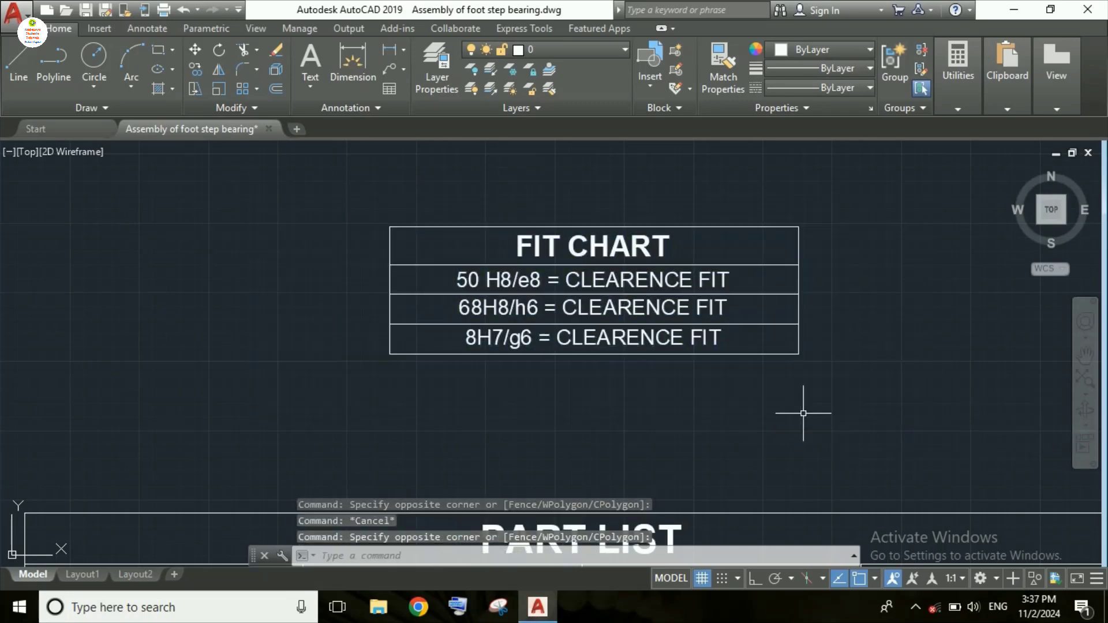
scroll(806, 404, down, 8)
middle_drag(807, 402, 821, 380)
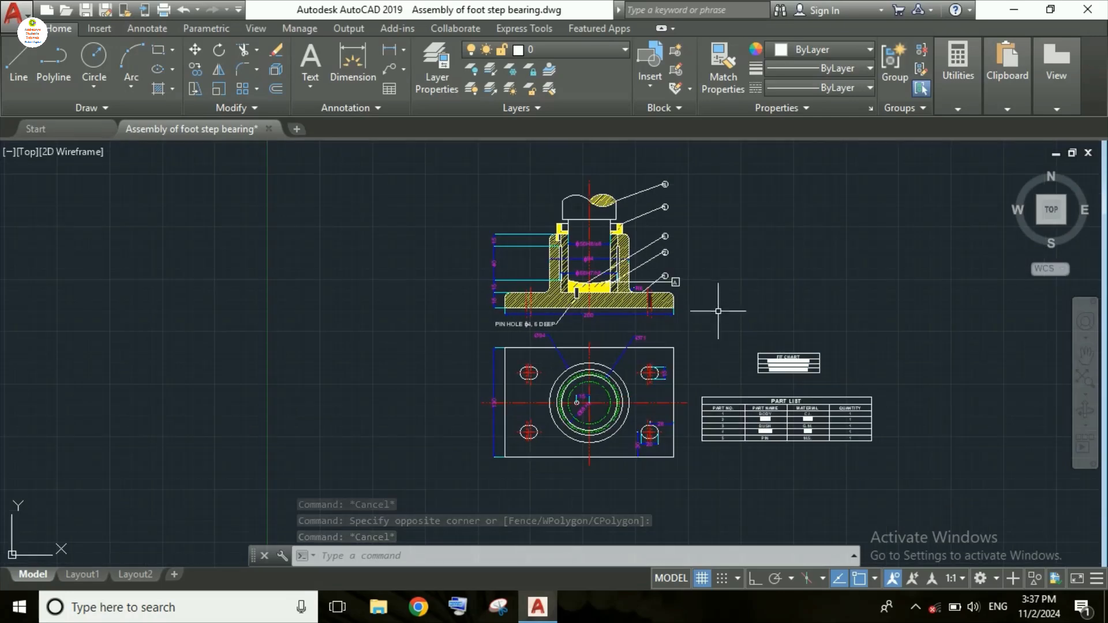